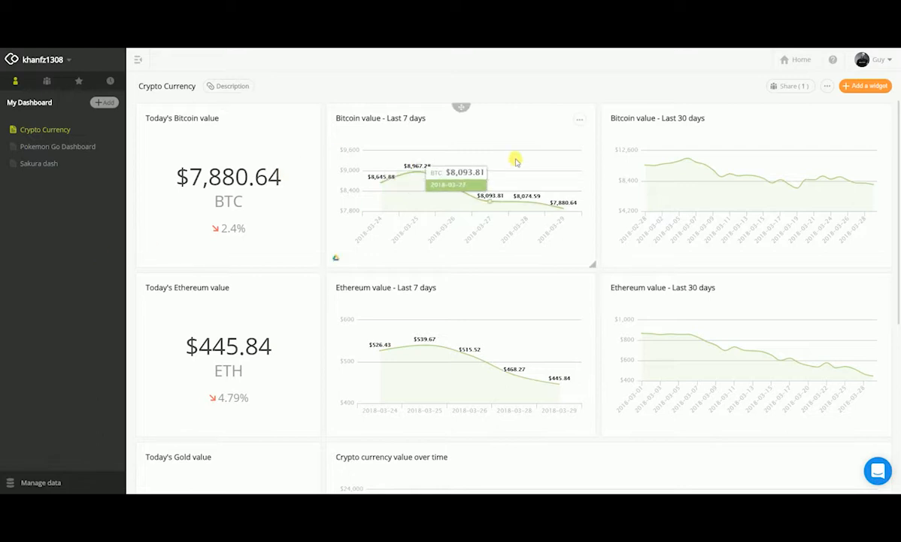
{"action": "scroll", "coordinate": [414, 197], "scroll_direction": "down", "scroll_amount": 4}
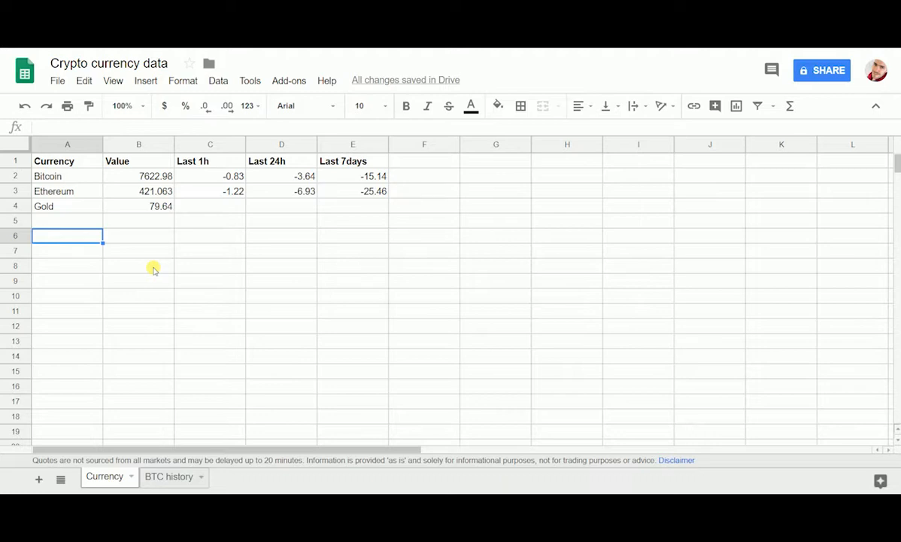
Step: Search the Google Sheets add-on store for crypto add-ons, then close the store
{"action": "left_click", "coordinate": [290, 82]}
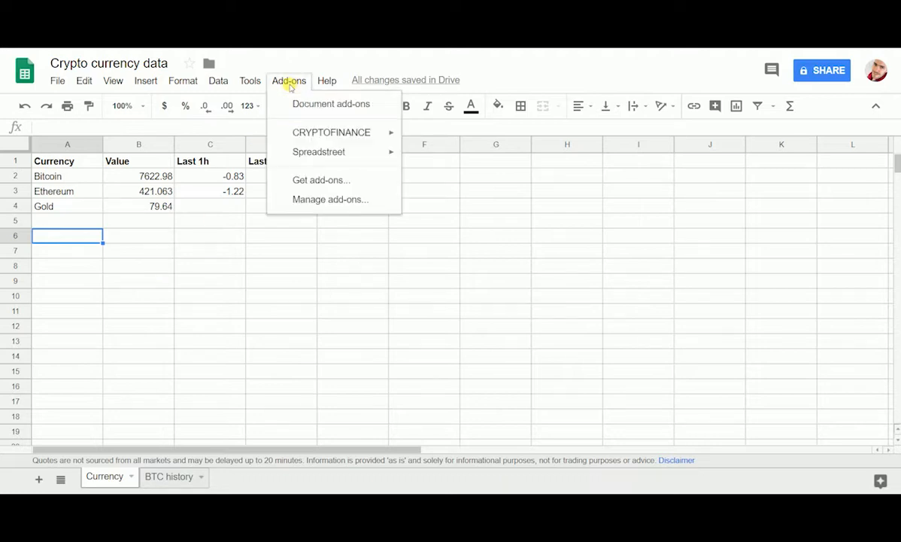
{"action": "left_click", "coordinate": [317, 181]}
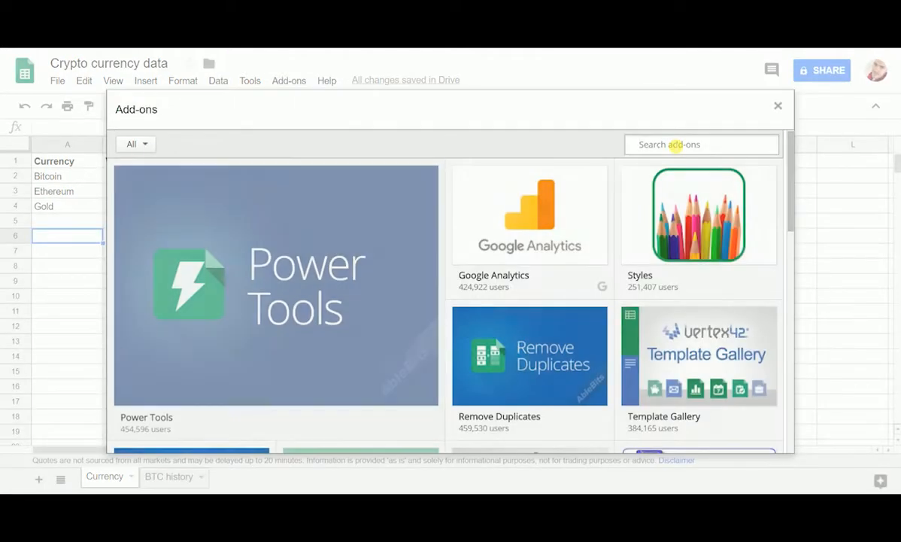
{"action": "left_click", "coordinate": [675, 145]}
{"action": "type", "text": "cry"}
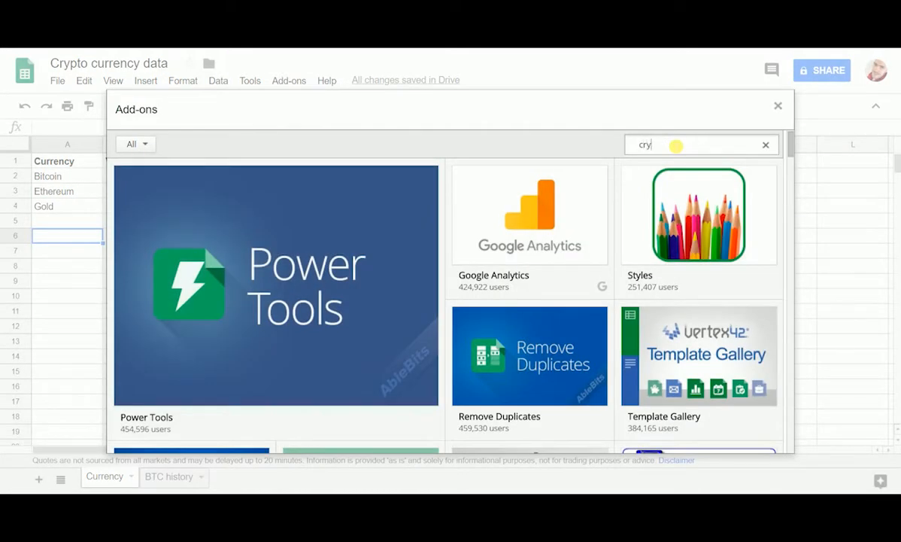
{"action": "type", "text": "pto"}
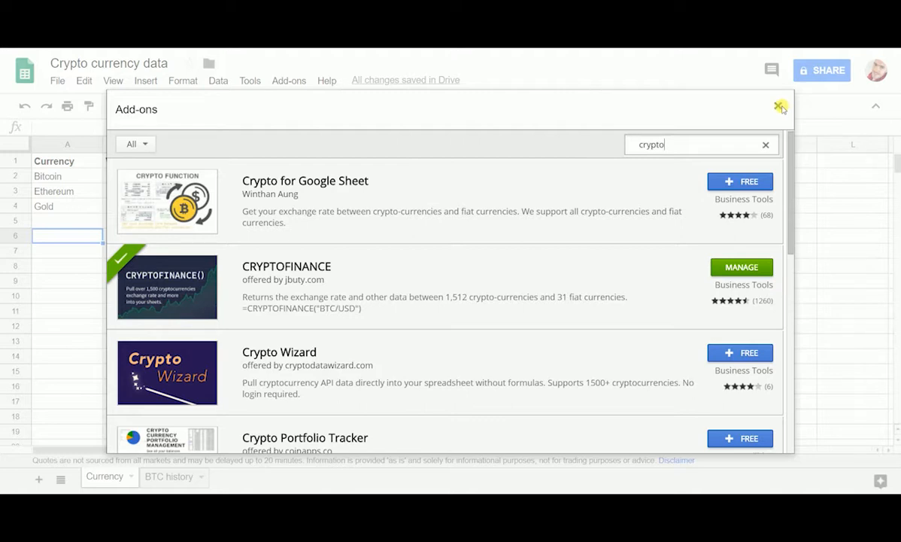
{"action": "left_click", "coordinate": [778, 106]}
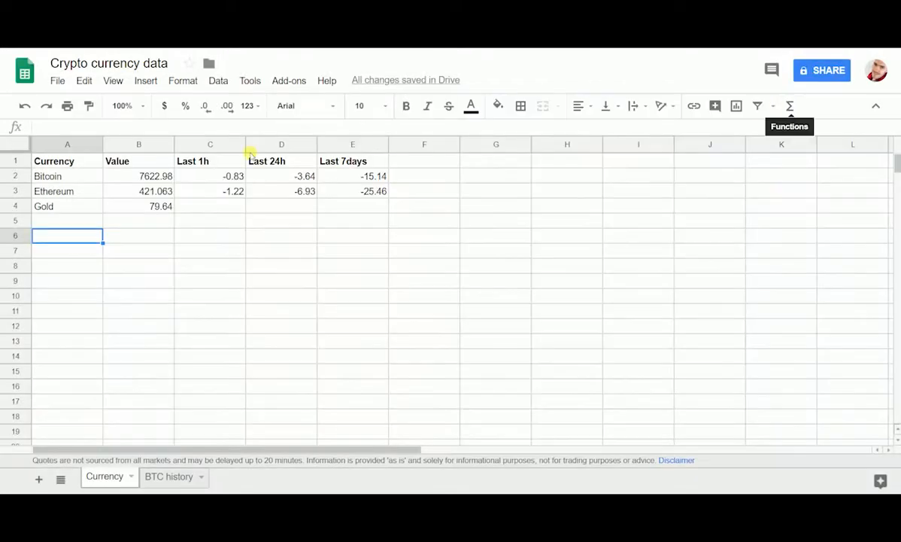
Step: Inspect the CRYPTOFINANCE formulas behind the Value and Last 1h cells for Bitcoin and Ethereum
{"action": "left_click", "coordinate": [138, 177]}
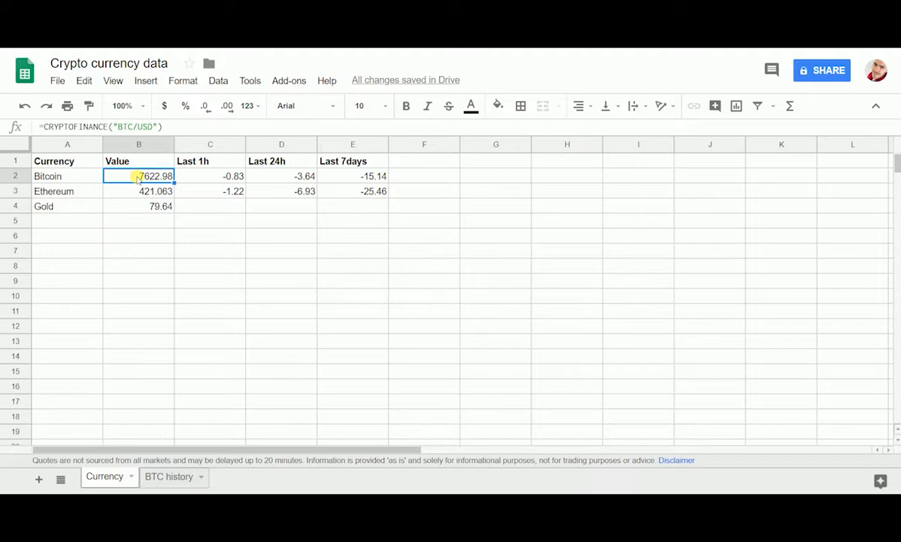
{"action": "key", "text": "Down"}
{"action": "key", "text": "Down"}
{"action": "key", "text": "Up"}
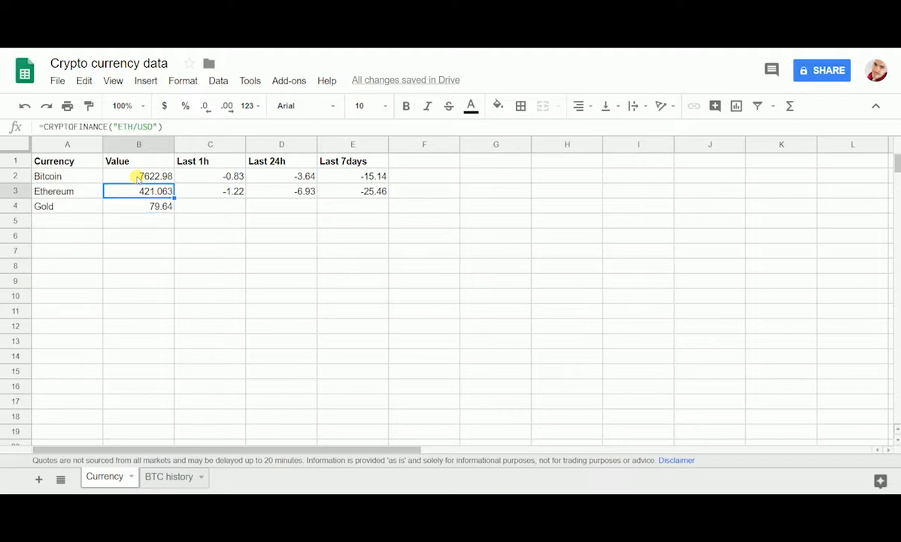
{"action": "key", "text": "Right"}
{"action": "key", "text": "Up"}
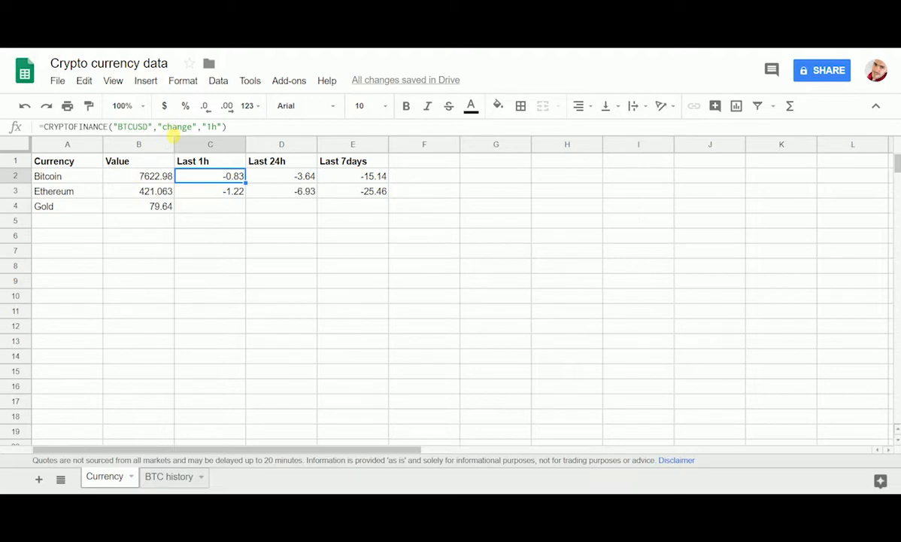
{"action": "left_click", "coordinate": [227, 127]}
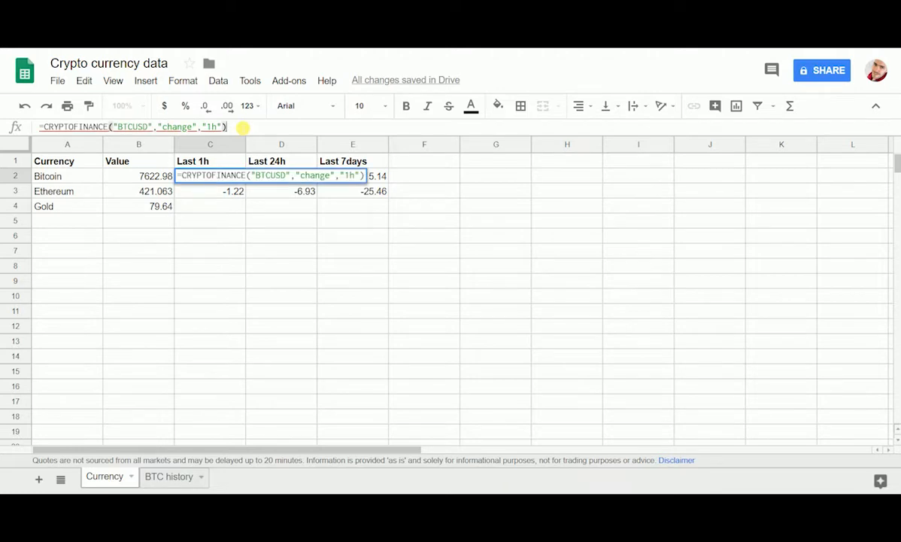
{"action": "key", "text": "Return"}
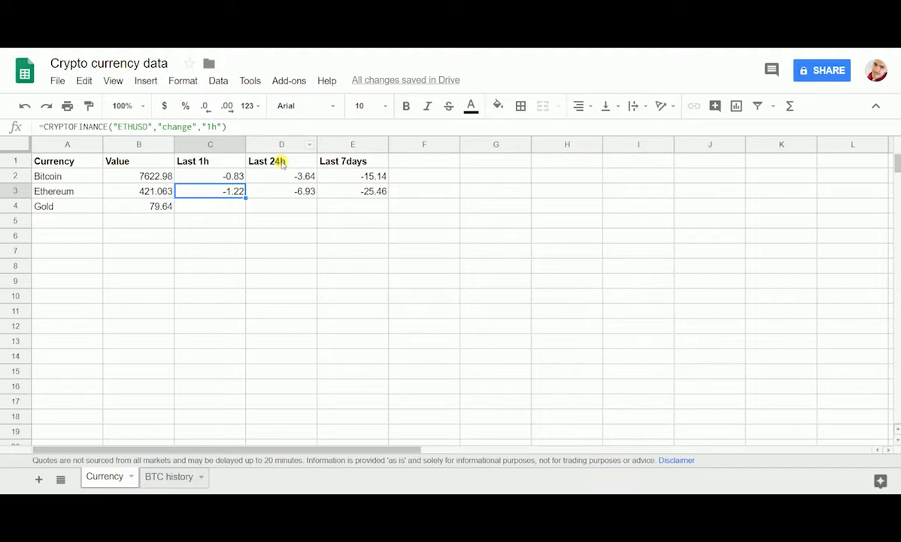
{"action": "left_click", "coordinate": [273, 160]}
{"action": "left_click", "coordinate": [359, 162]}
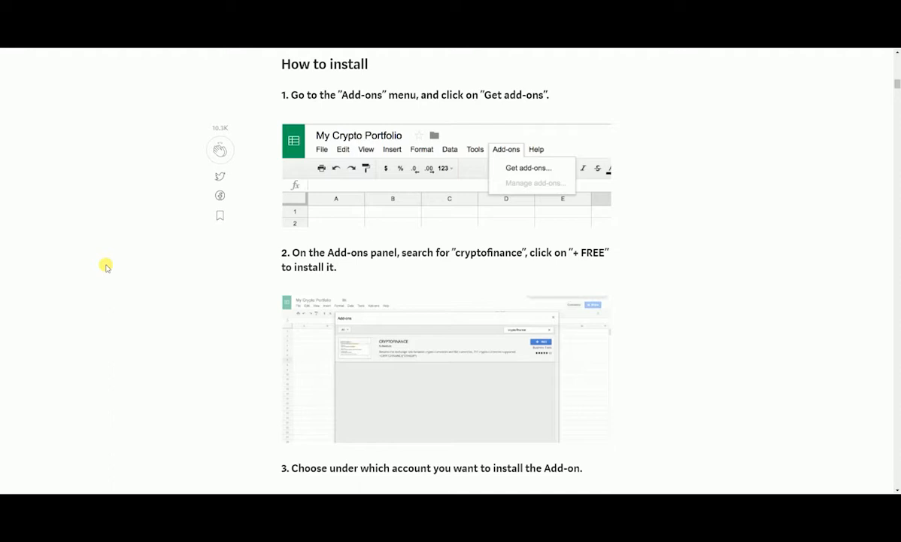
{"action": "scroll", "coordinate": [106, 266], "scroll_direction": "down", "scroll_amount": 6}
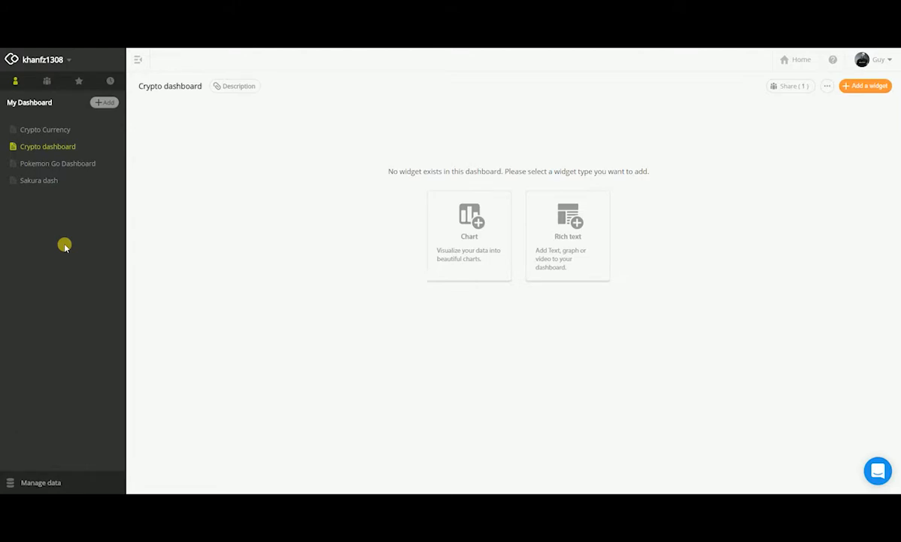
Step: Add a chart widget to the Crypto dashboard using the BTC history sheet from Google Drive as data source
{"action": "left_click", "coordinate": [465, 236]}
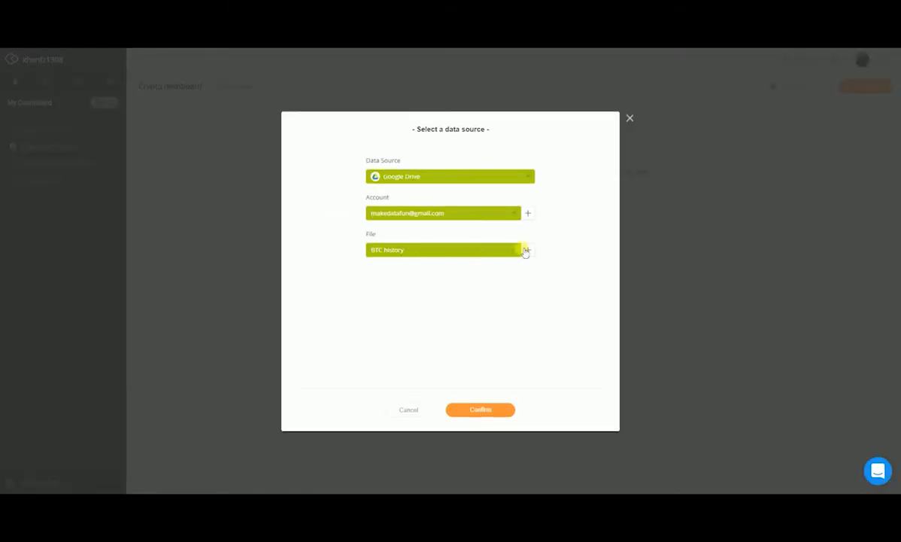
{"action": "left_click", "coordinate": [516, 252]}
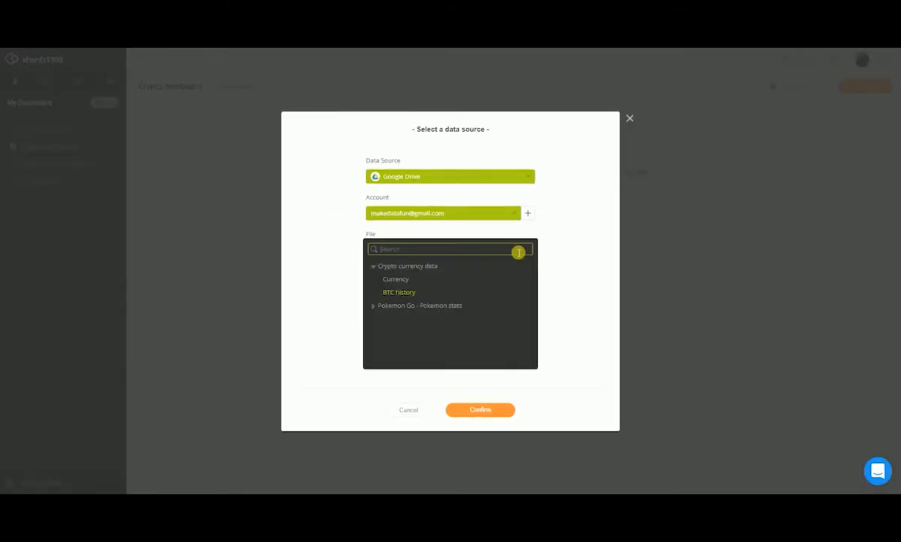
{"action": "left_click", "coordinate": [403, 296]}
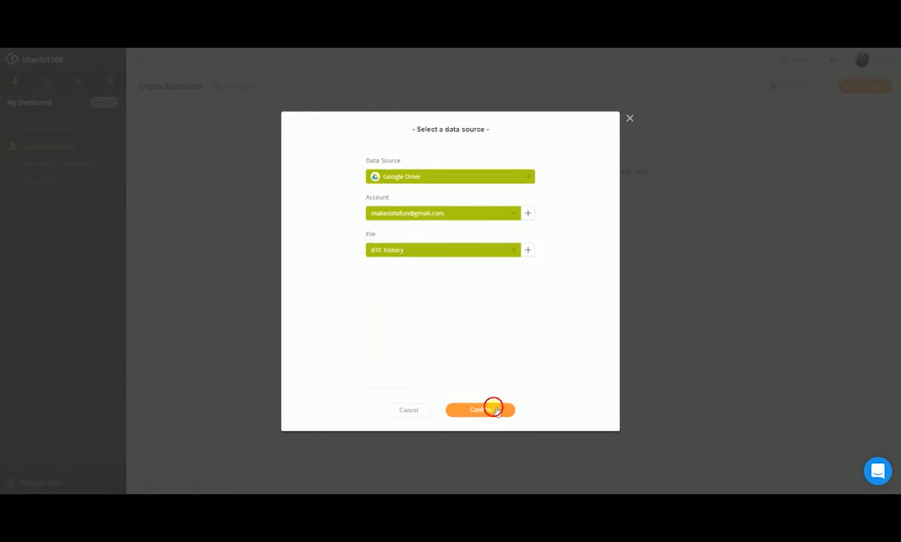
{"action": "left_click", "coordinate": [482, 409]}
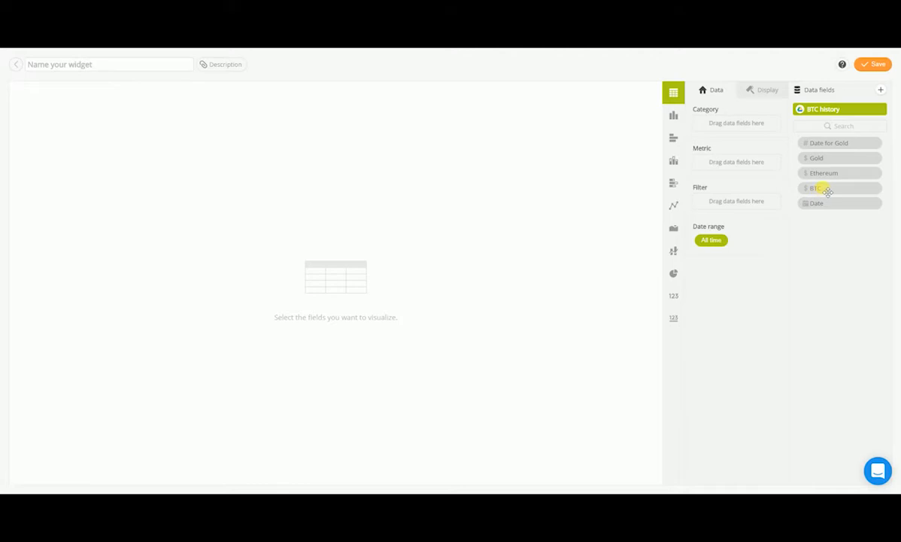
Step: Make a single-number widget with BTC as the metric and the date range set to Today
{"action": "left_click_drag", "start_coordinate": [827, 192], "coordinate": [736, 165]}
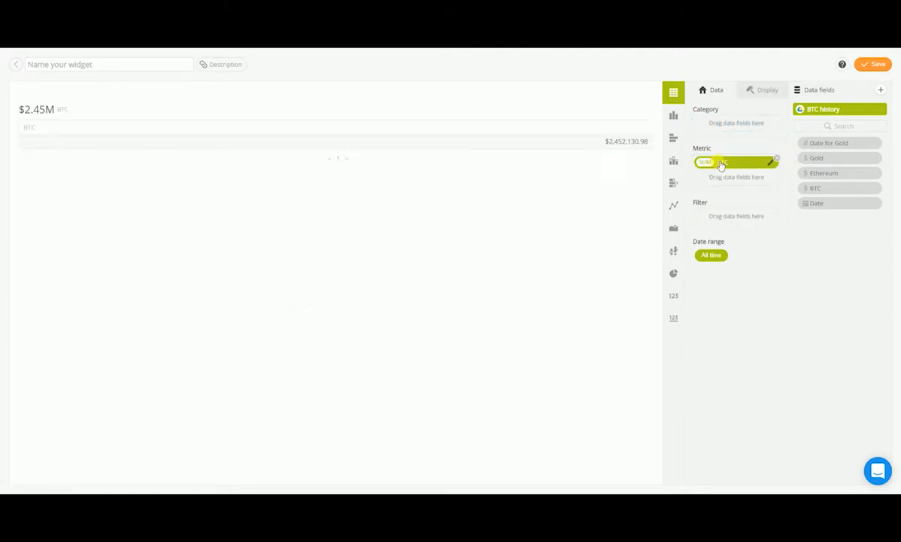
{"action": "left_click", "coordinate": [675, 297]}
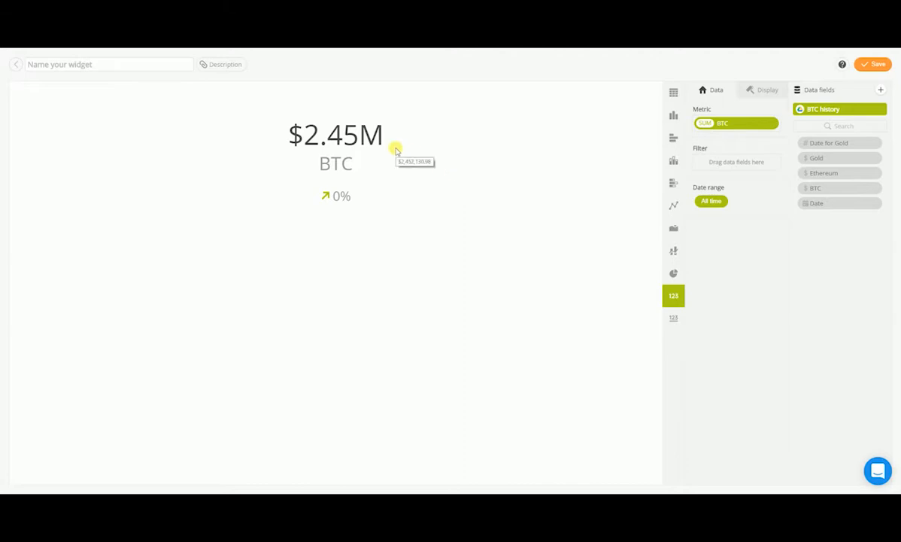
{"action": "left_click", "coordinate": [714, 203]}
{"action": "left_click", "coordinate": [600, 162]}
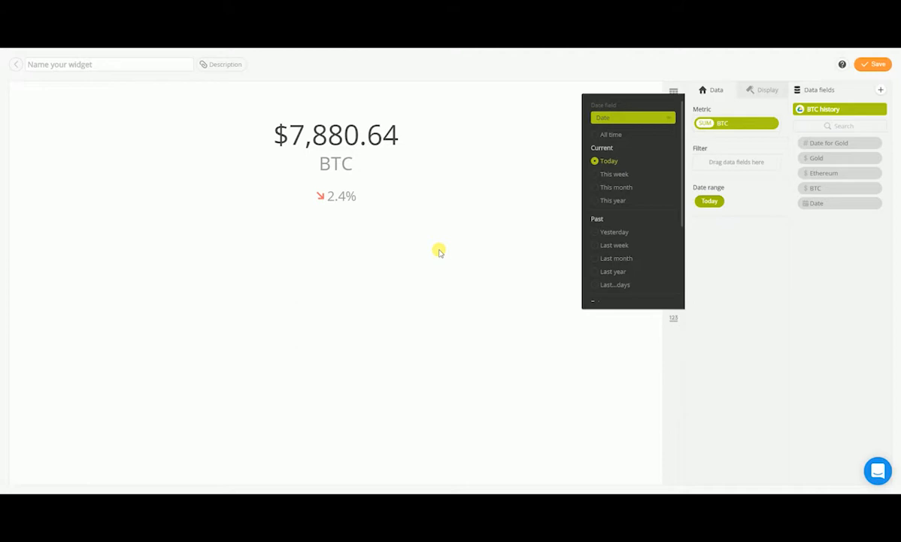
Step: Name the widget Todays Bitcoin value and save it to the dashboard
{"action": "left_click", "coordinate": [81, 72]}
{"action": "type", "text": "Todays value"}
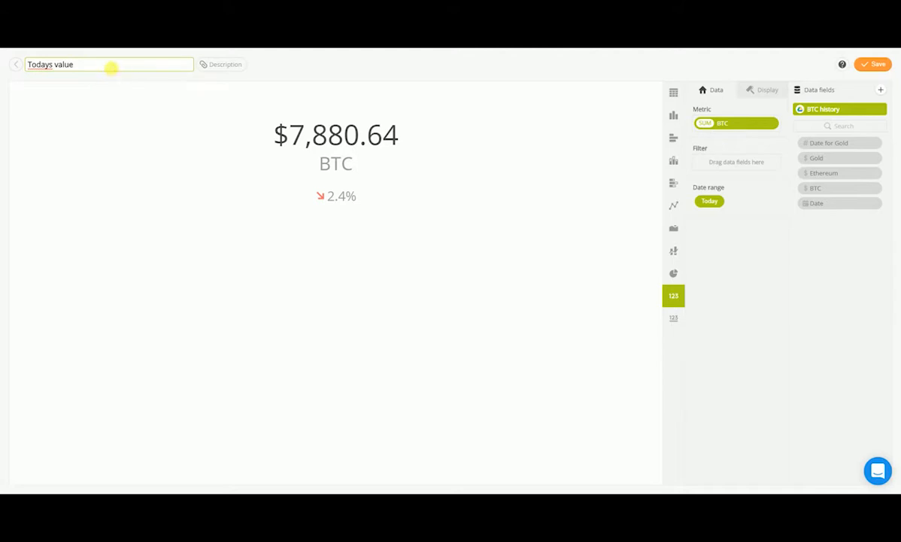
{"action": "left_click", "coordinate": [56, 66]}
{"action": "type", "text": "Bitcoin"}
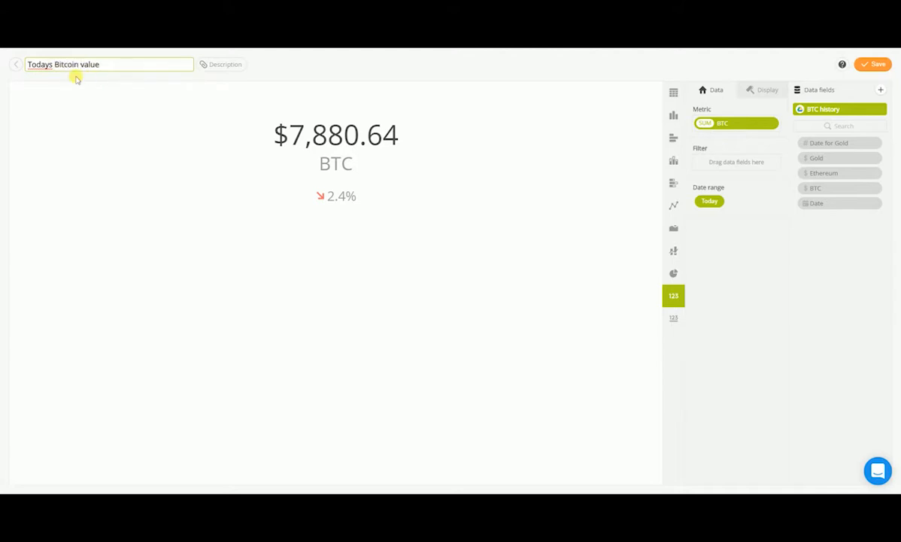
{"action": "left_click", "coordinate": [878, 65]}
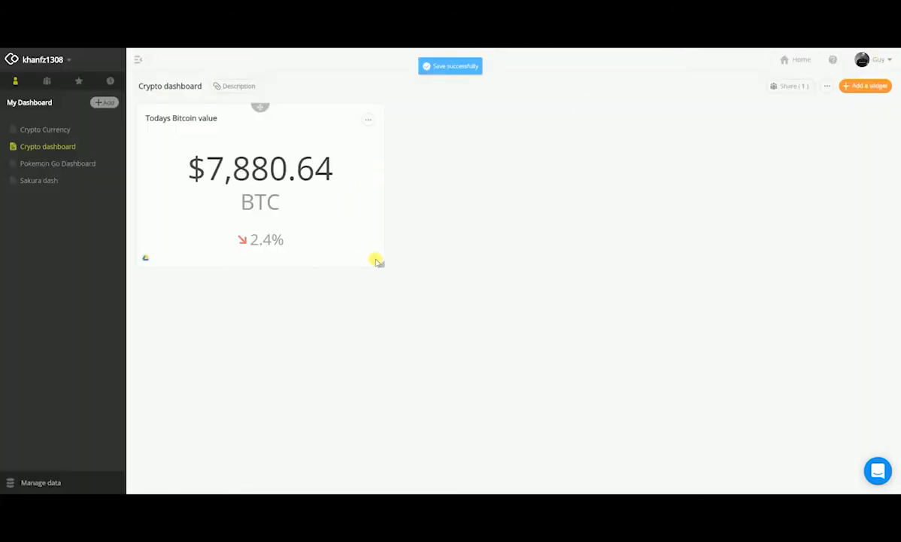
Step: Resize the Bitcoin value widget to a smaller tile
{"action": "left_click_drag", "start_coordinate": [376, 261], "coordinate": [263, 249]}
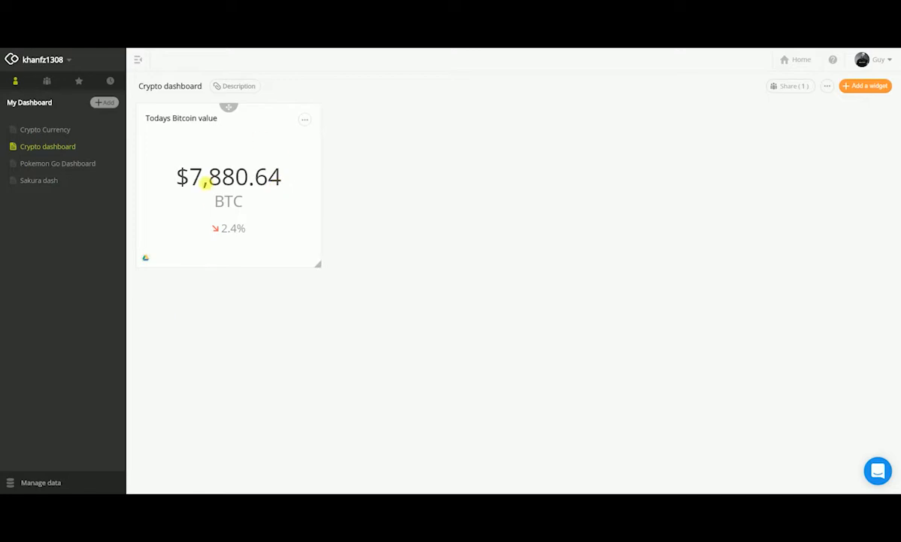
Step: Duplicate the Bitcoin value widget and open the copy for editing
{"action": "left_click", "coordinate": [304, 123]}
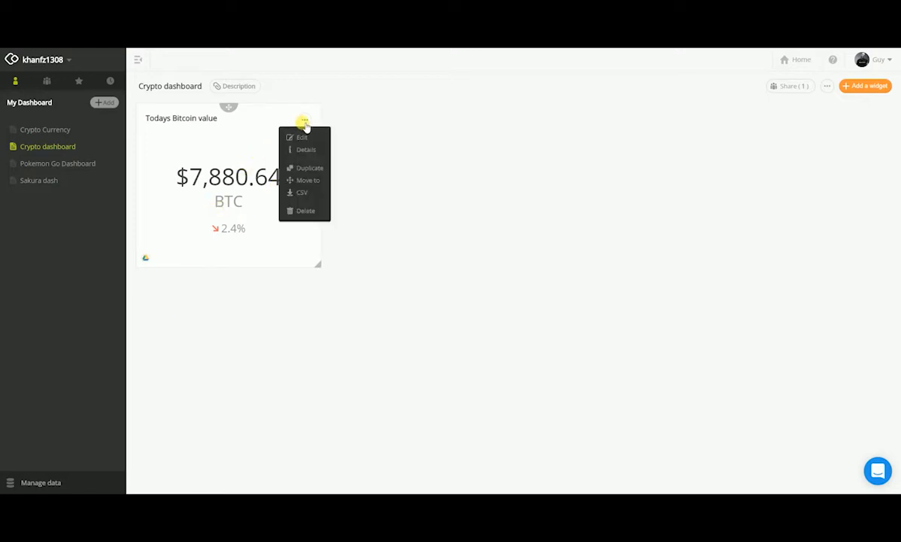
{"action": "left_click", "coordinate": [319, 171]}
{"action": "left_click", "coordinate": [494, 124]}
{"action": "left_click", "coordinate": [490, 138]}
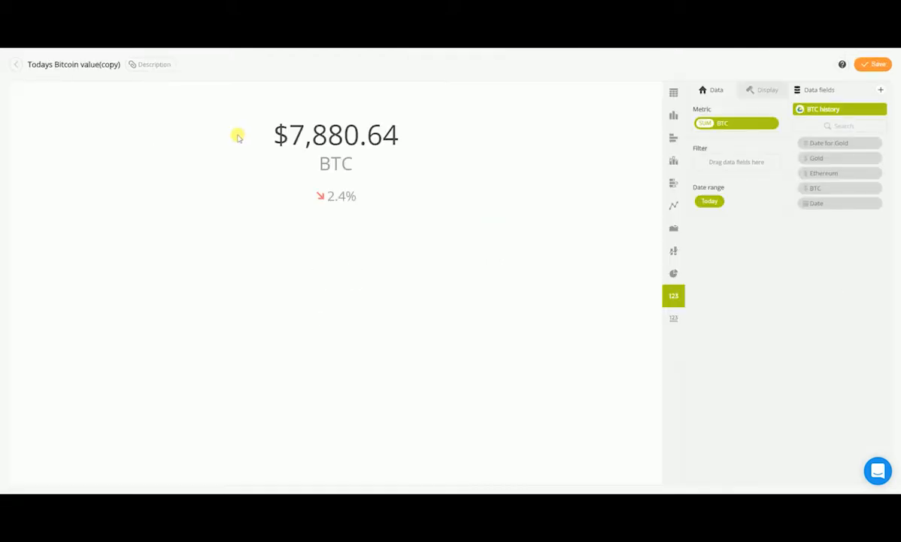
Step: Change the copy to a line chart with Date on the X-axis
{"action": "left_click", "coordinate": [674, 207]}
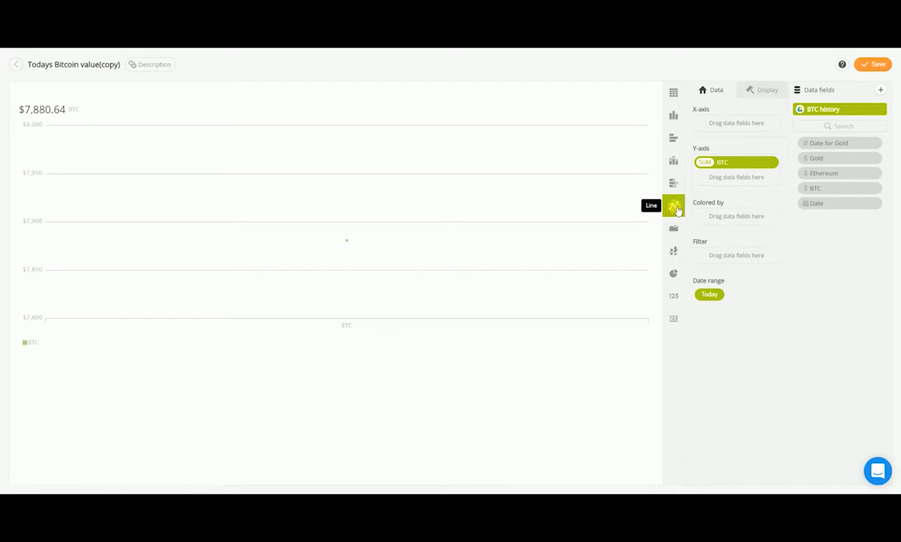
{"action": "left_click_drag", "start_coordinate": [826, 211], "coordinate": [721, 123]}
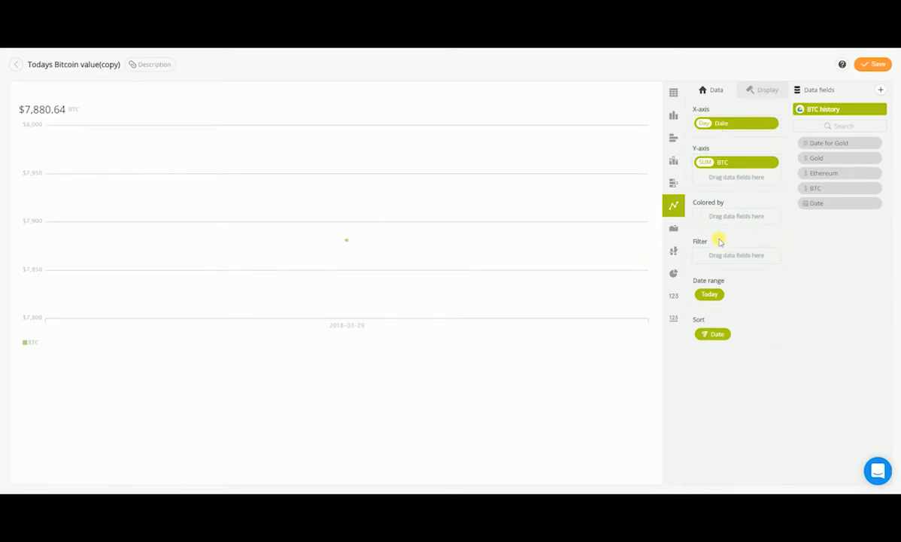
Step: Set the line chart's date range to the last 7 days, including today
{"action": "left_click", "coordinate": [713, 295]}
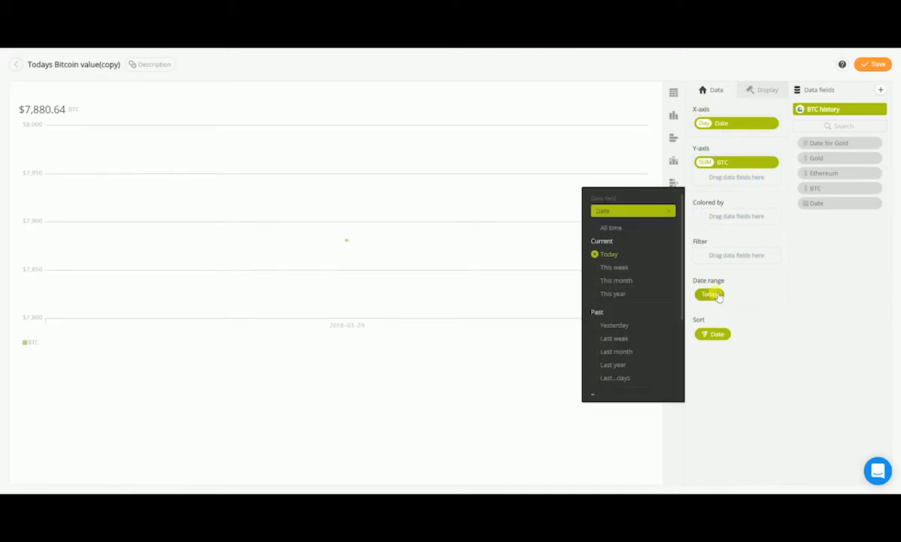
{"action": "scroll", "coordinate": [602, 284], "scroll_direction": "down", "scroll_amount": 3}
{"action": "left_click", "coordinate": [599, 307]}
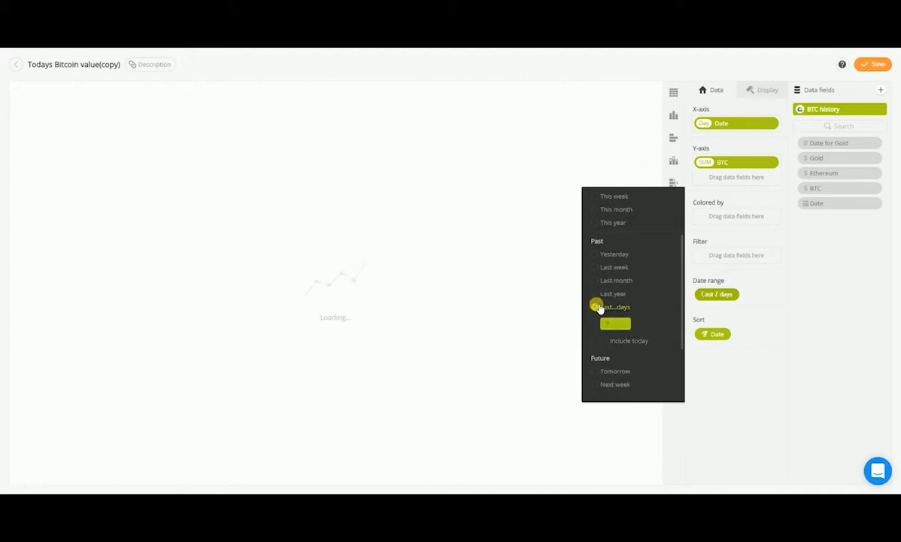
{"action": "left_click", "coordinate": [604, 340]}
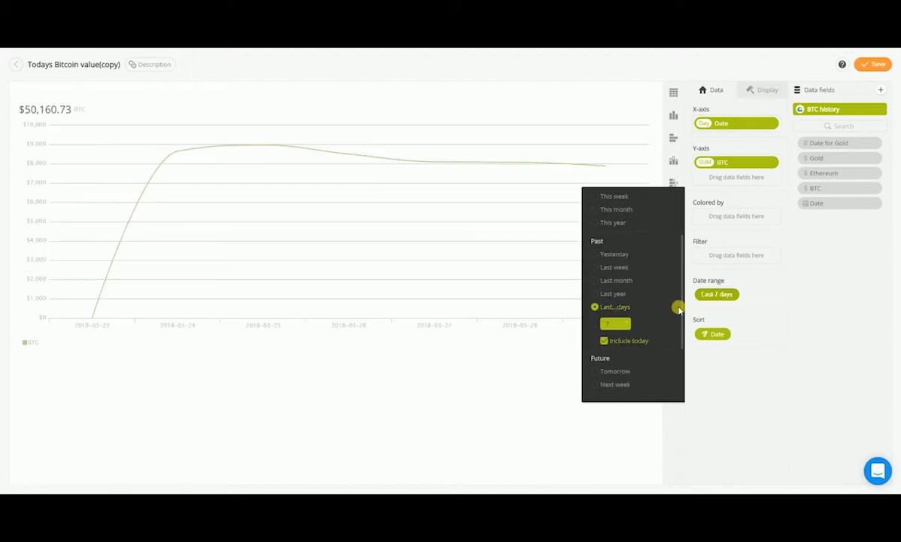
{"action": "scroll", "coordinate": [652, 292], "scroll_direction": "down", "scroll_amount": 2}
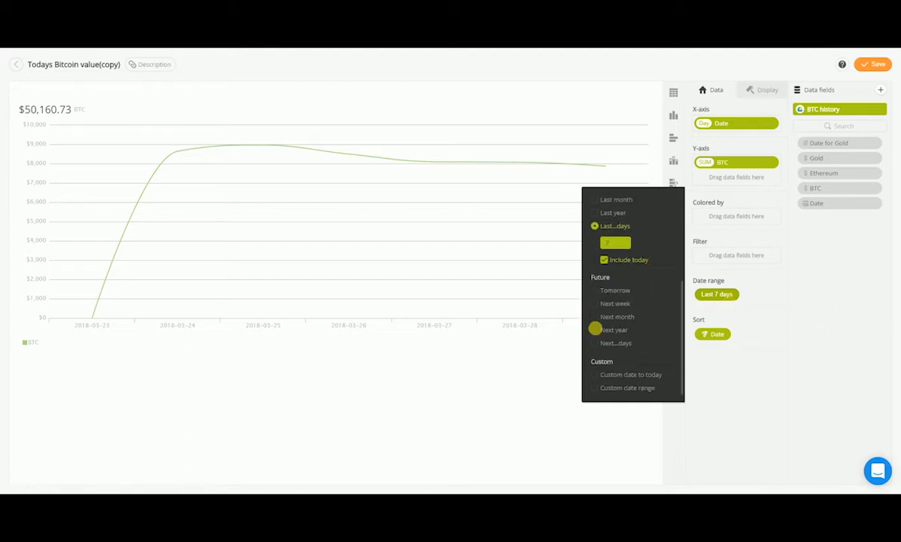
{"action": "left_click", "coordinate": [851, 350]}
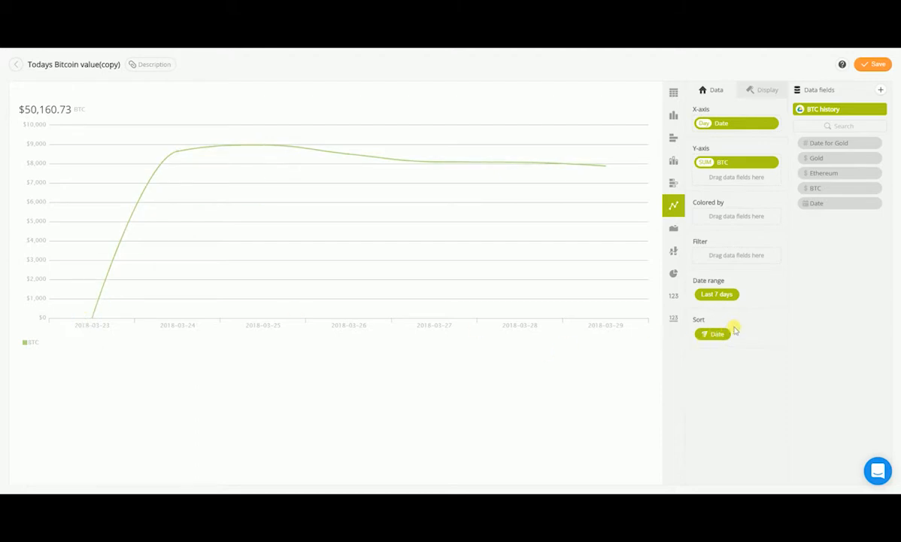
Step: Add a BTC filter showing only values greater than 0
{"action": "left_click_drag", "start_coordinate": [829, 191], "coordinate": [721, 266]}
{"action": "left_click_drag", "start_coordinate": [823, 192], "coordinate": [720, 257]}
{"action": "left_click", "coordinate": [614, 189]}
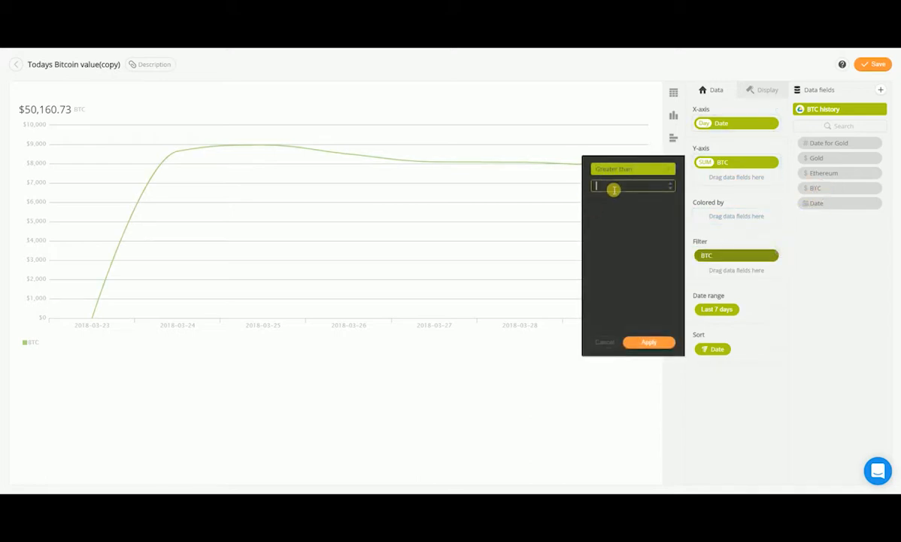
{"action": "type", "text": "0"}
{"action": "left_click", "coordinate": [650, 344]}
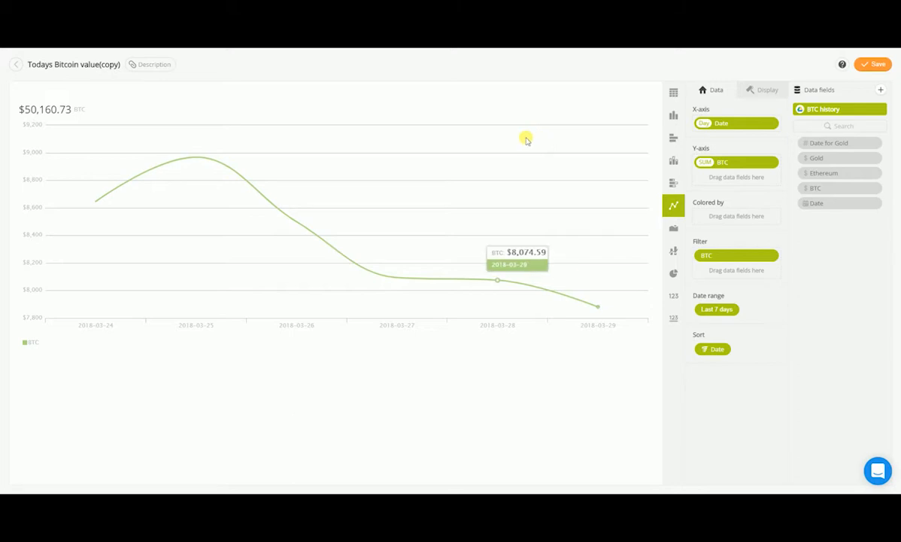
Step: Rename the chart widget to "Bitcoin value - last 7 days"
{"action": "left_click", "coordinate": [51, 66]}
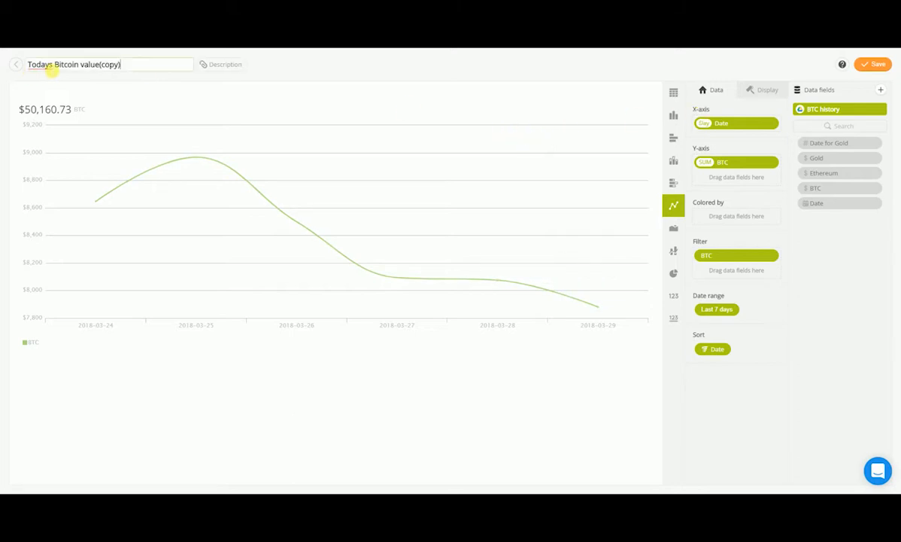
{"action": "key", "text": "ctrl+a"}
{"action": "type", "text": "Bit"}
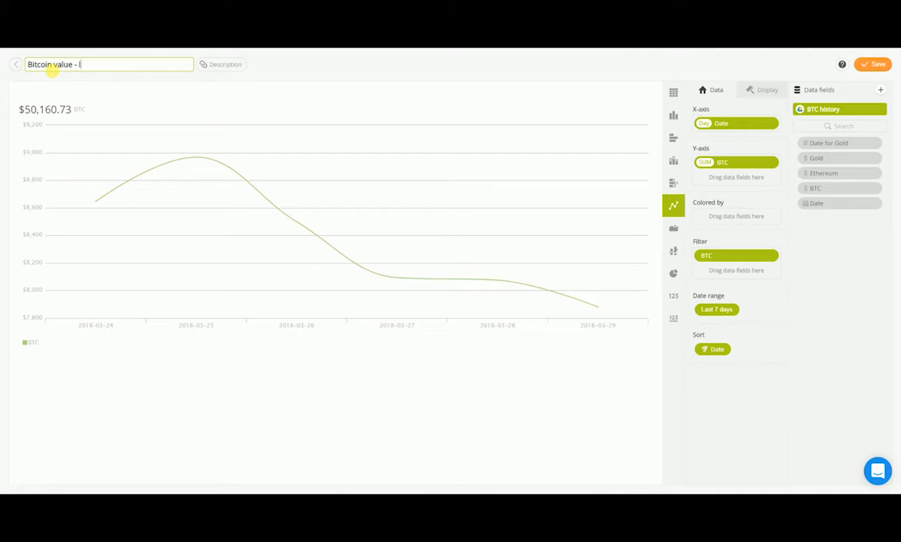
{"action": "key", "text": "Return"}
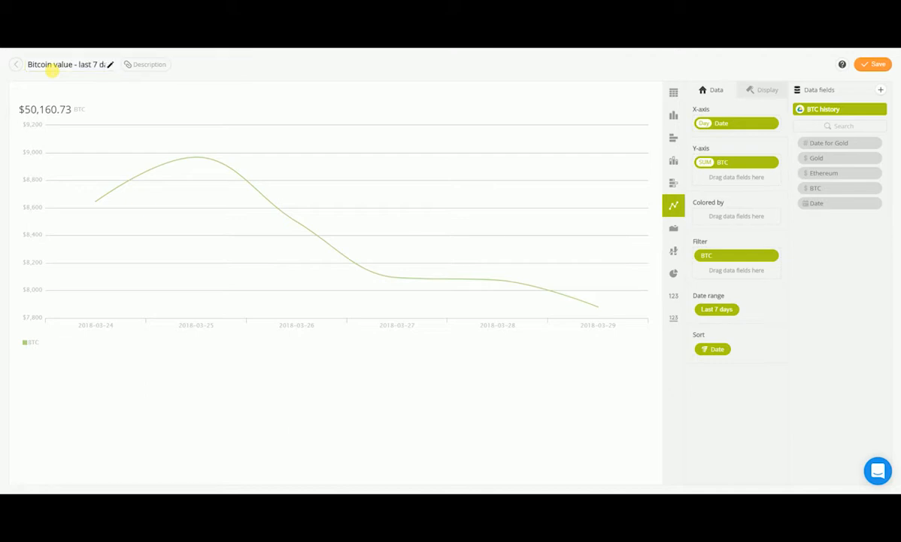
Step: In the chart's display settings, turn off the summary value and legend and turn on data labels
{"action": "left_click", "coordinate": [761, 90]}
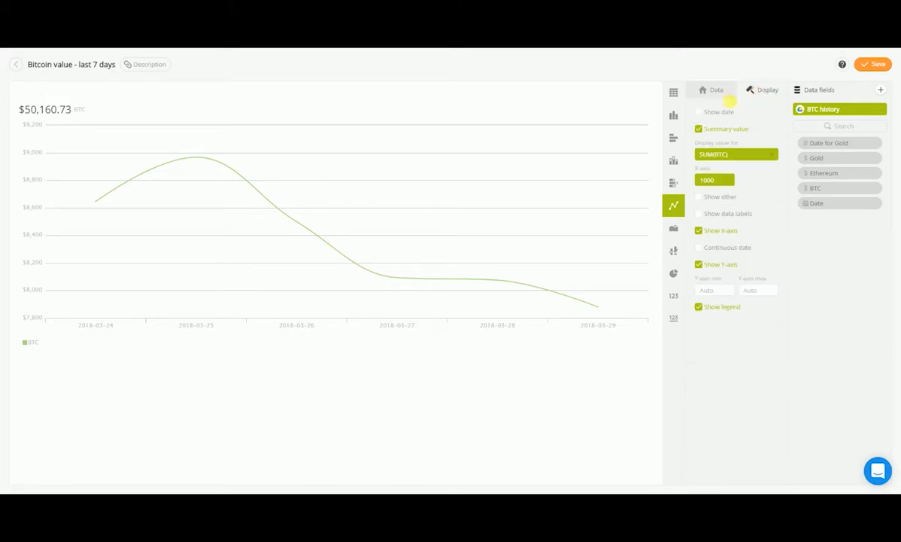
{"action": "left_click", "coordinate": [699, 130]}
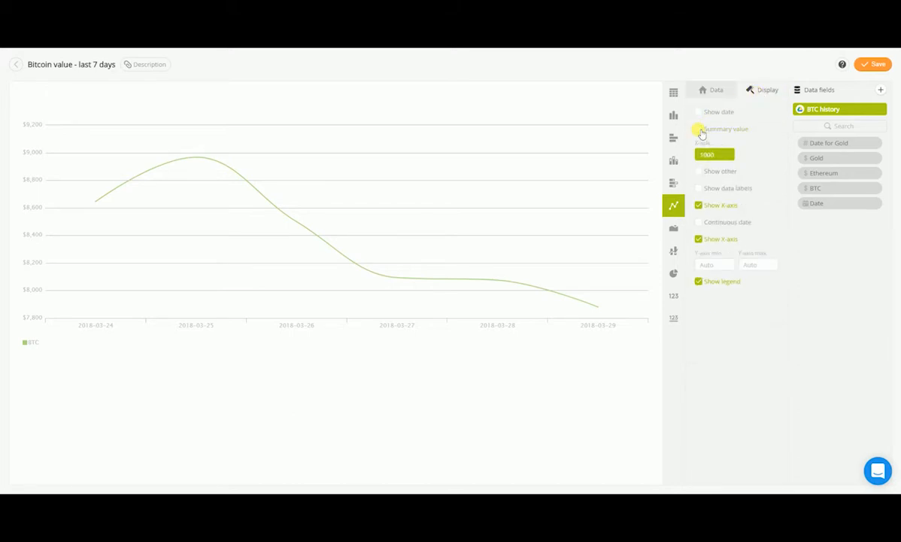
{"action": "left_click", "coordinate": [700, 190]}
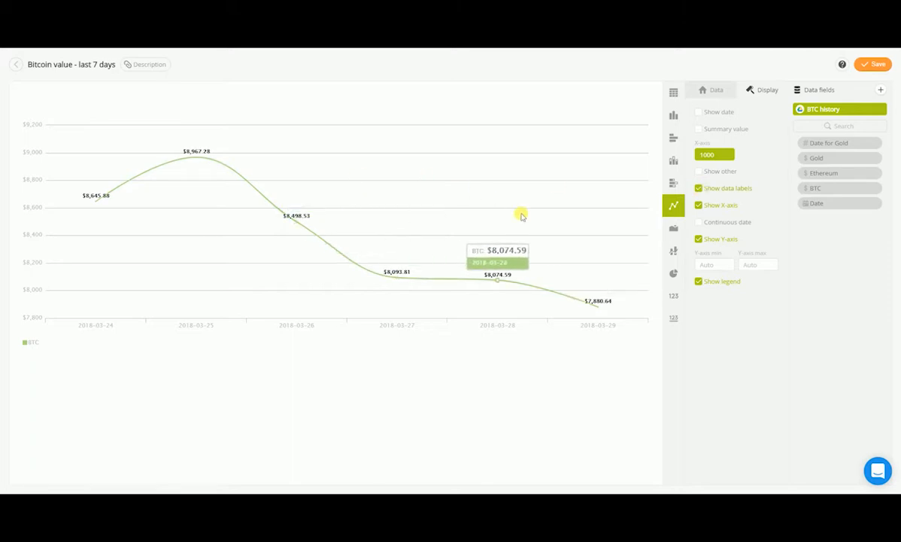
{"action": "left_click", "coordinate": [699, 282]}
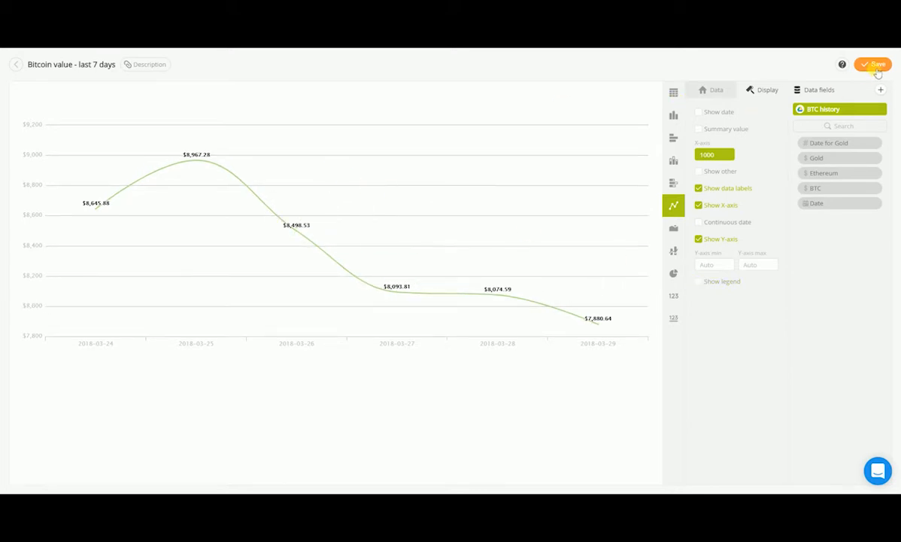
Step: Save the chart widget and widen it on the dashboard
{"action": "left_click", "coordinate": [875, 66]}
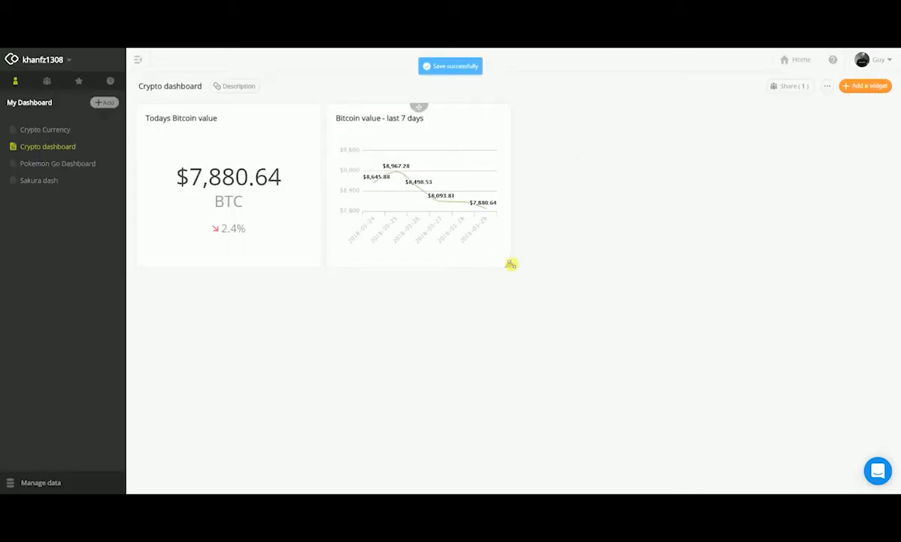
{"action": "left_click_drag", "start_coordinate": [512, 266], "coordinate": [546, 268]}
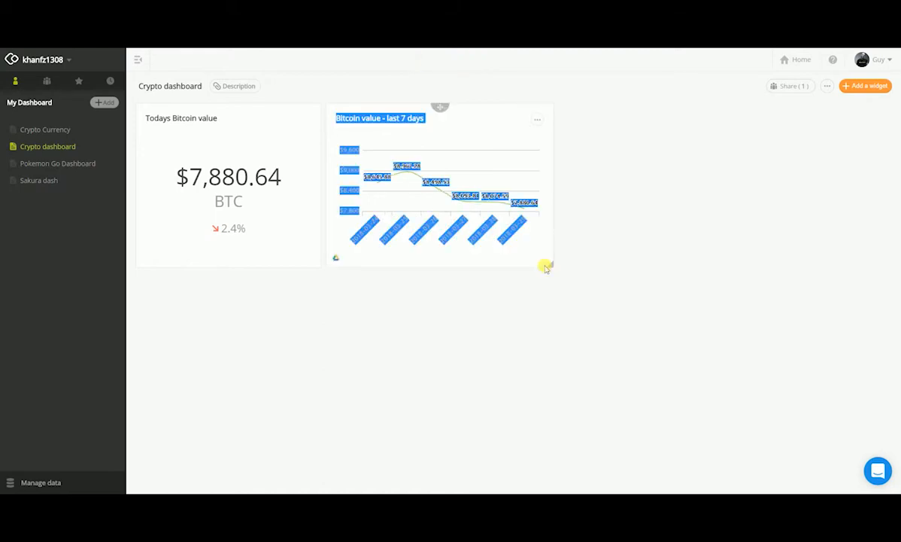
{"action": "left_click", "coordinate": [502, 292]}
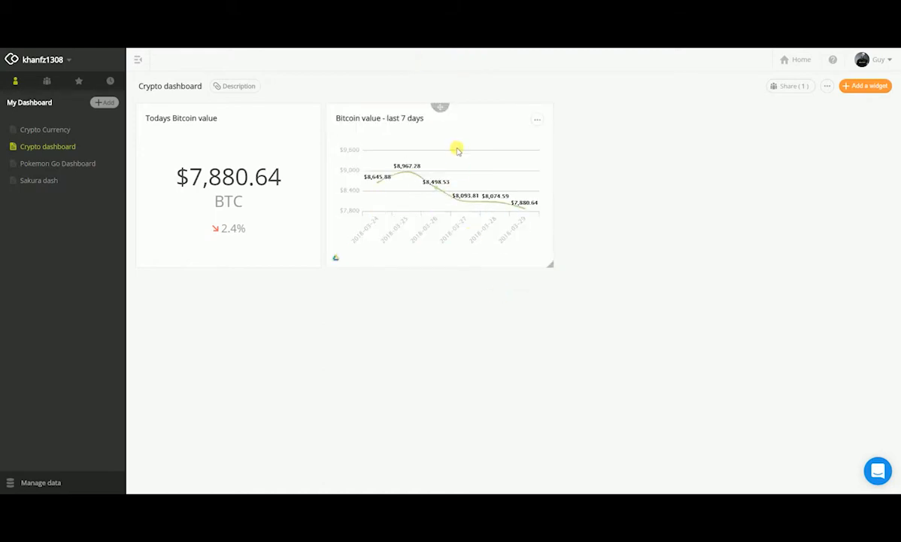
Step: Duplicate the 7-day Bitcoin chart widget and open the copy for editing
{"action": "left_click", "coordinate": [536, 122]}
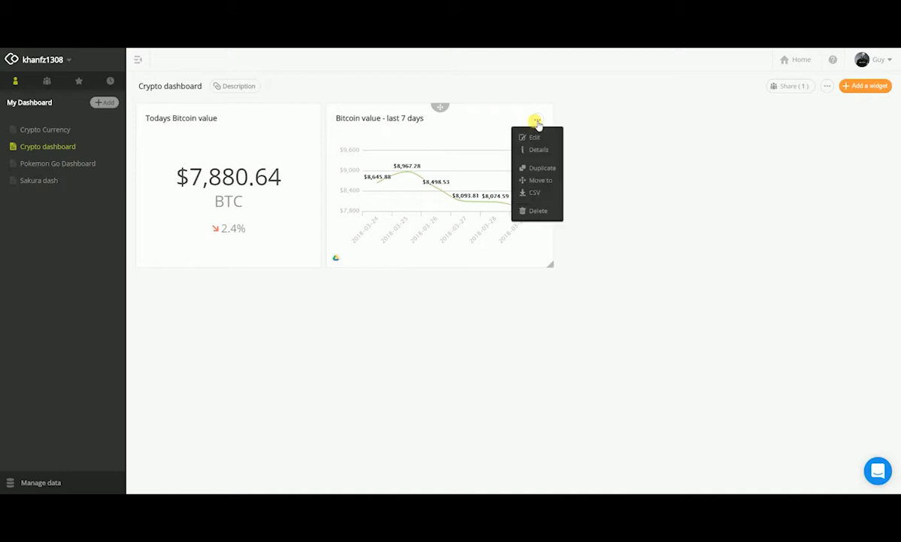
{"action": "left_click", "coordinate": [542, 168]}
{"action": "left_click", "coordinate": [771, 119]}
{"action": "left_click", "coordinate": [769, 141]}
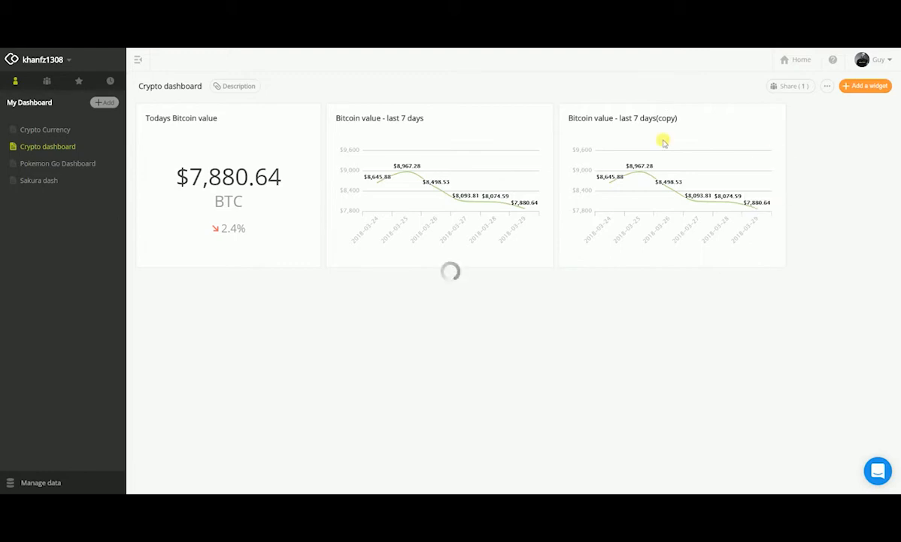
Step: Change the copy's date range to the last 30 days
{"action": "left_click", "coordinate": [717, 312]}
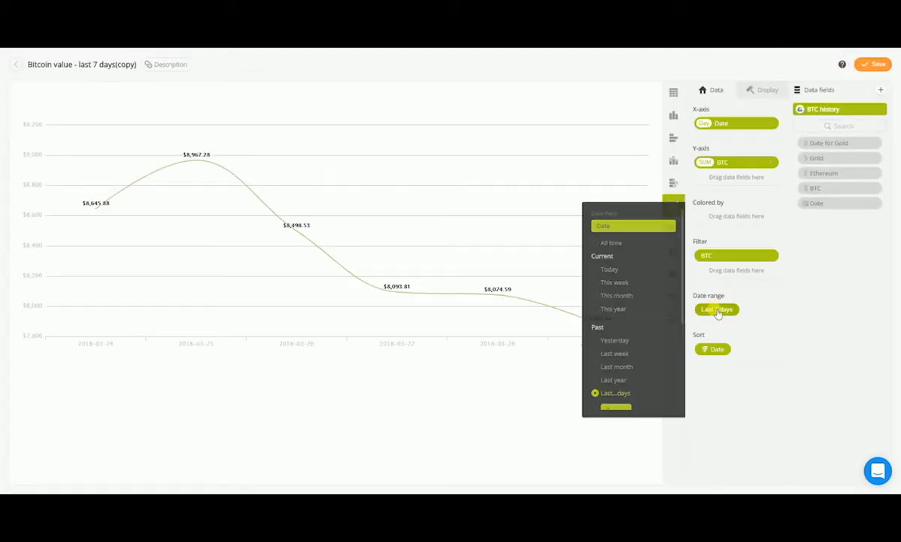
{"action": "scroll", "coordinate": [617, 374], "scroll_direction": "down", "scroll_amount": 3}
{"action": "left_click", "coordinate": [611, 262]}
{"action": "type", "text": "30"}
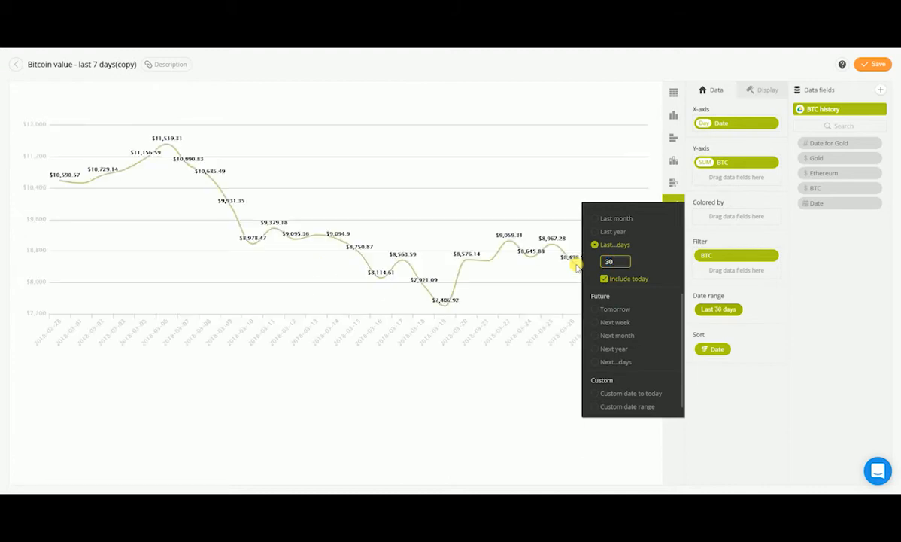
{"action": "left_click", "coordinate": [886, 284]}
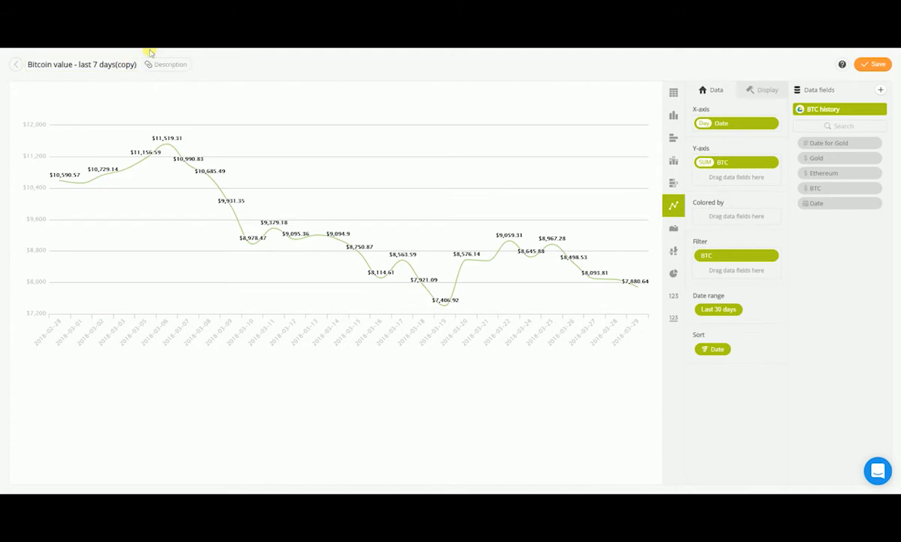
Step: Rename the copied chart to "Bitcoin value - last 30 days"
{"action": "left_click", "coordinate": [129, 64]}
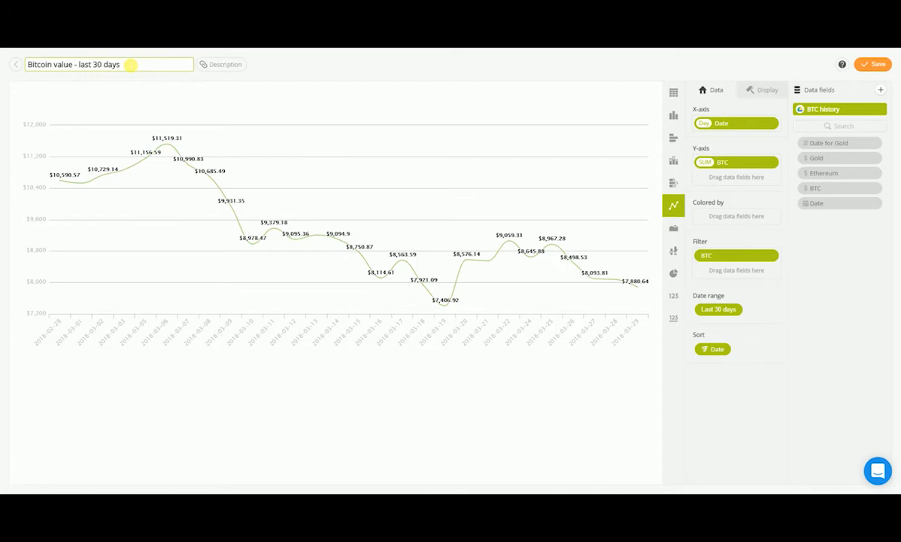
{"action": "key", "text": "Return"}
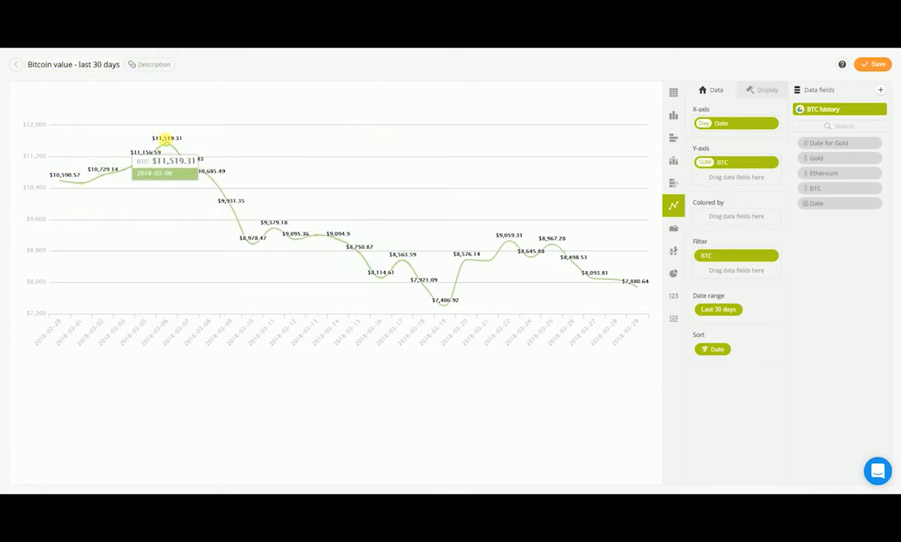
Step: Turn off data labels for the 30-day chart and save the widget
{"action": "left_click", "coordinate": [767, 98]}
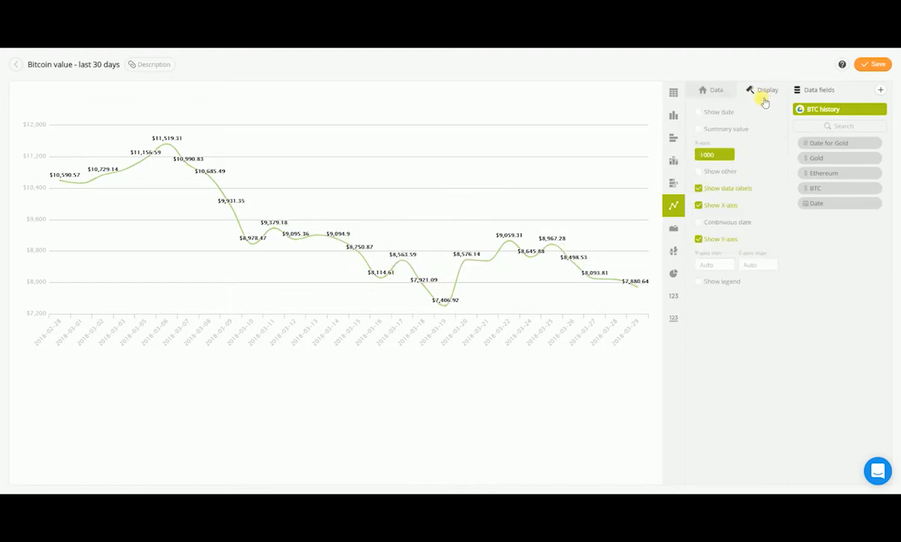
{"action": "left_click", "coordinate": [699, 189]}
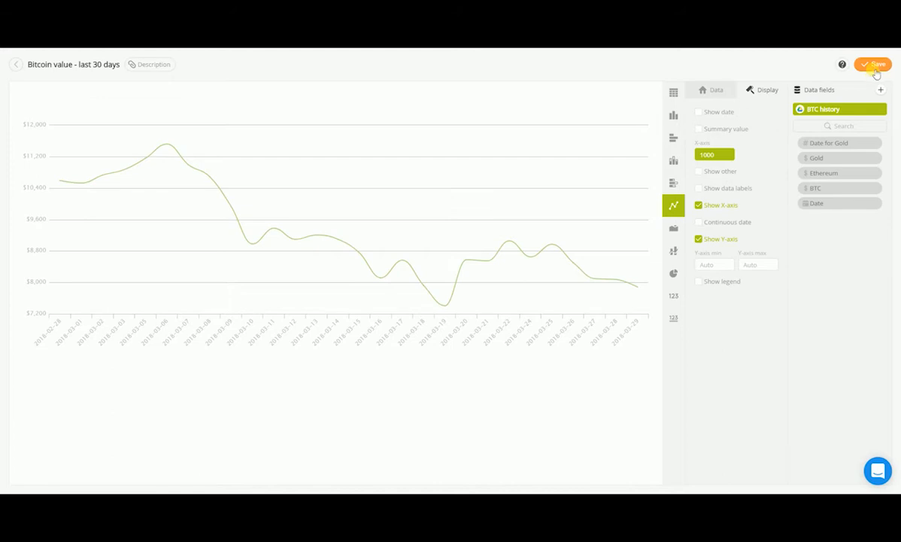
{"action": "left_click", "coordinate": [878, 67]}
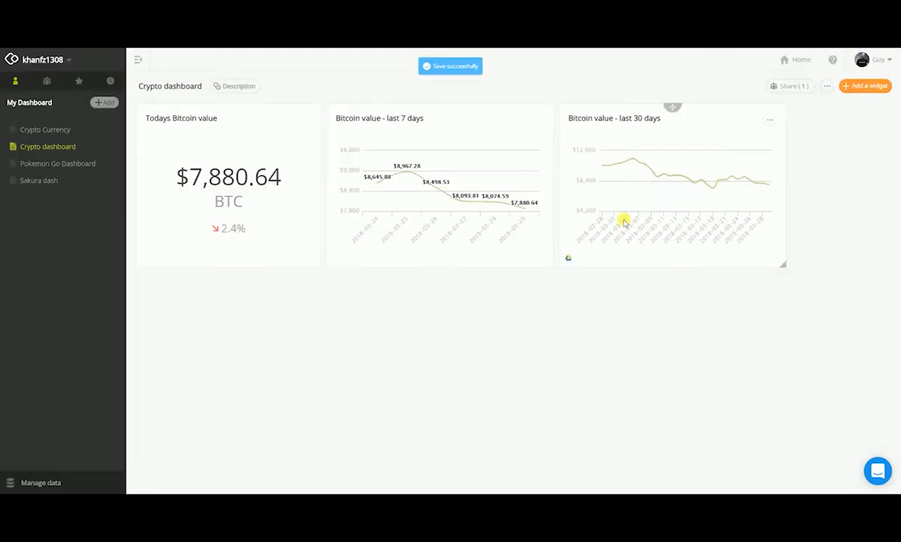
Step: Arrange the dashboard by widening the 30-day chart, moving it right, and widening the 7-day chart
{"action": "left_click_drag", "start_coordinate": [785, 266], "coordinate": [831, 269]}
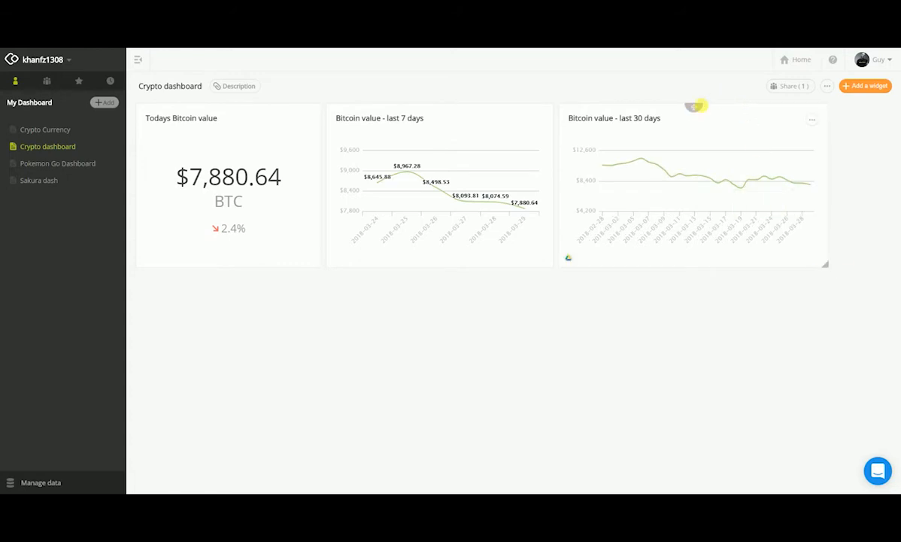
{"action": "left_click_drag", "start_coordinate": [696, 110], "coordinate": [758, 107]}
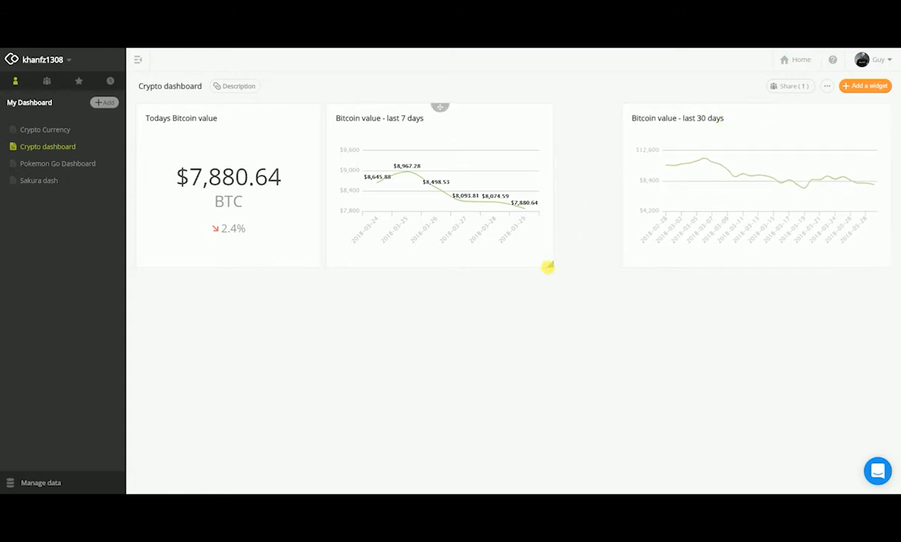
{"action": "left_click_drag", "start_coordinate": [569, 265], "coordinate": [616, 266]}
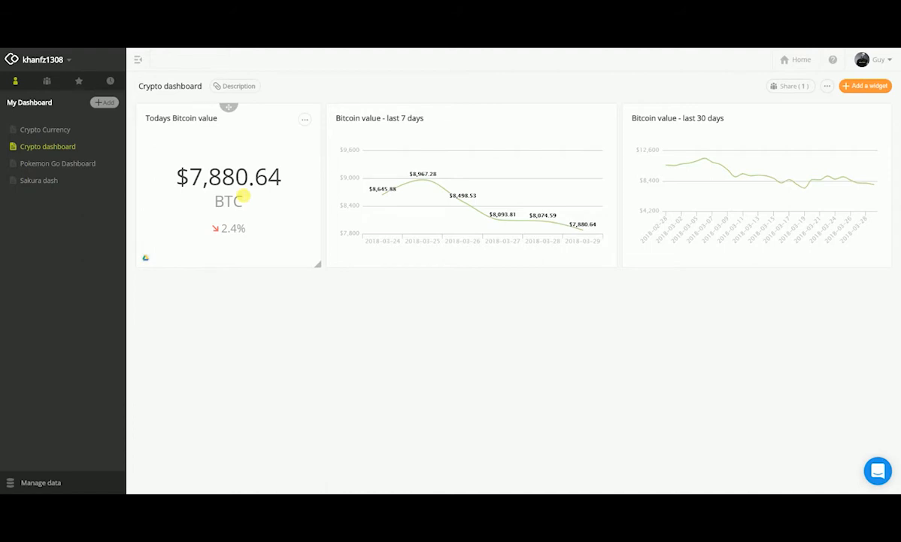
Step: Duplicate the Todays Bitcoin value widget and open the copy for editing
{"action": "left_click", "coordinate": [305, 120]}
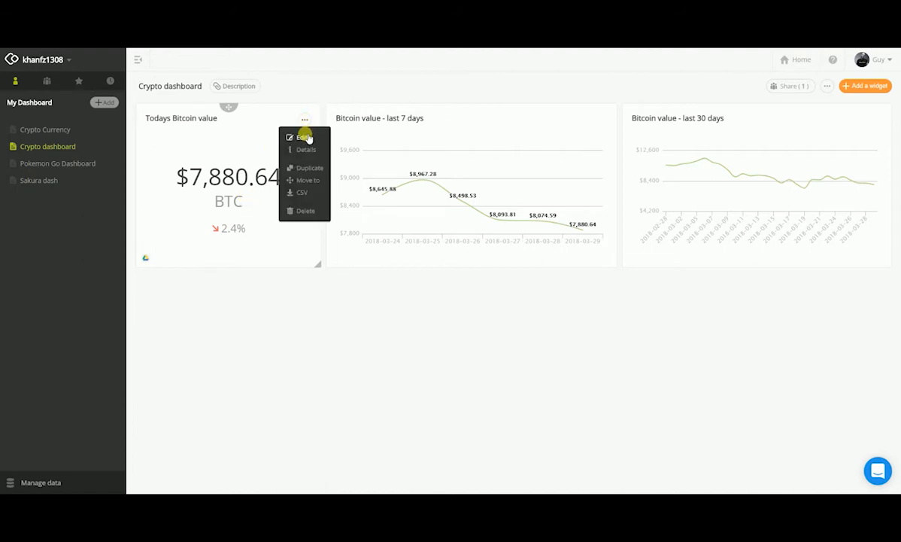
{"action": "left_click", "coordinate": [310, 166]}
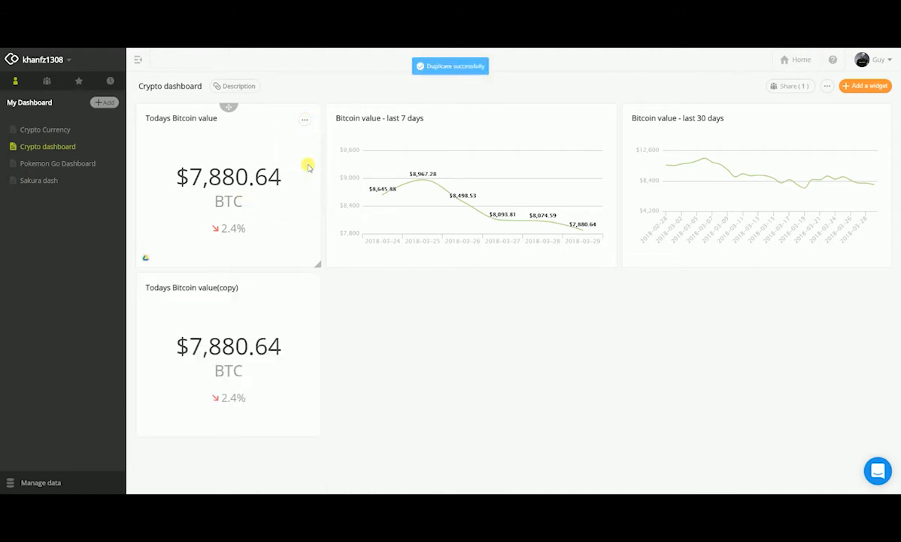
{"action": "left_click", "coordinate": [306, 289]}
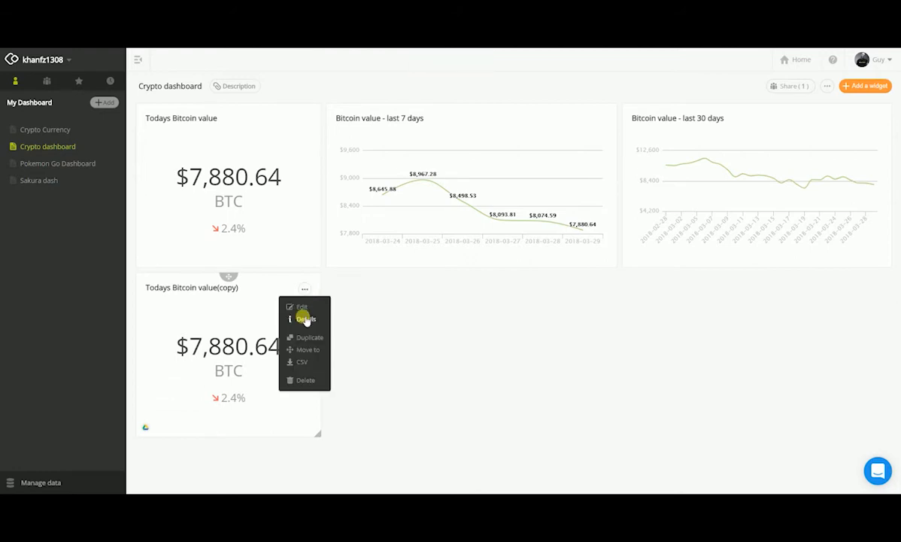
{"action": "left_click", "coordinate": [303, 306]}
Step: Rename the copied widget to "Todays Ethereum value"
{"action": "left_click", "coordinate": [61, 68]}
{"action": "left_click_drag", "start_coordinate": [54, 66], "coordinate": [216, 73]}
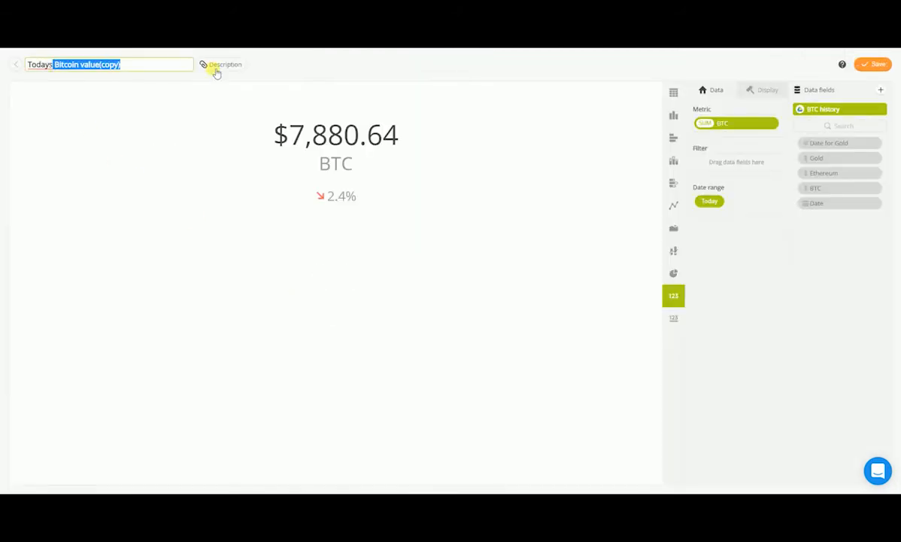
{"action": "key", "text": "BackSpace"}
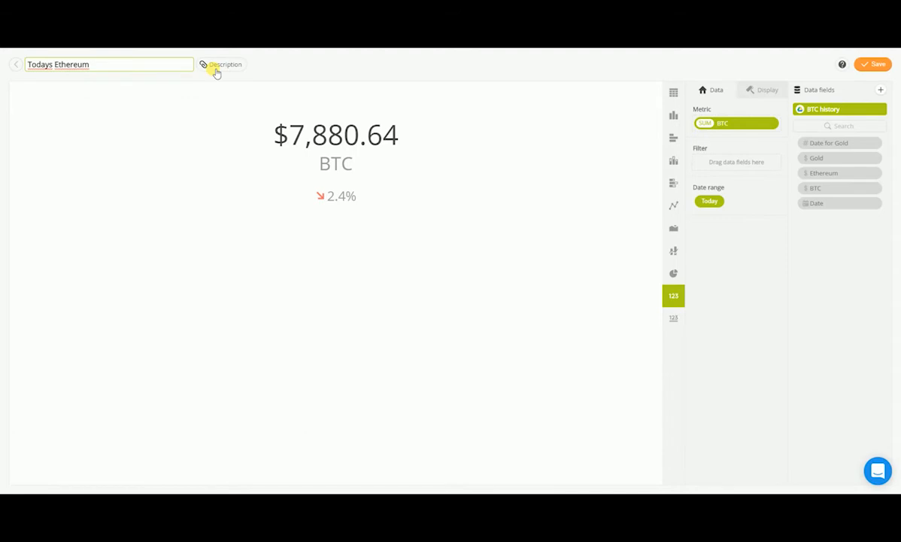
{"action": "left_click", "coordinate": [216, 72]}
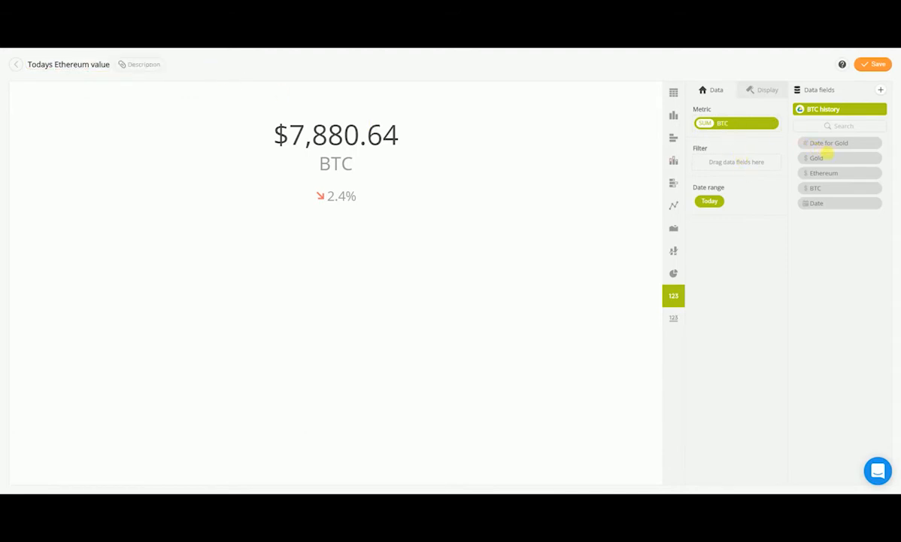
Step: Replace the metric with the Ethereum field, set its display name to ETH, and save the widget
{"action": "left_click_drag", "start_coordinate": [826, 178], "coordinate": [721, 125]}
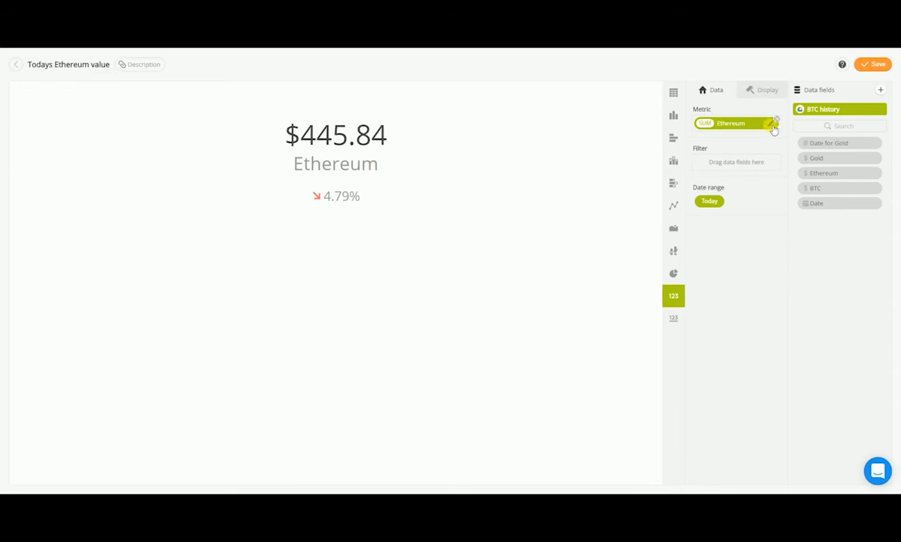
{"action": "left_click", "coordinate": [726, 124]}
{"action": "left_click", "coordinate": [639, 141]}
{"action": "type", "text": "Et"}
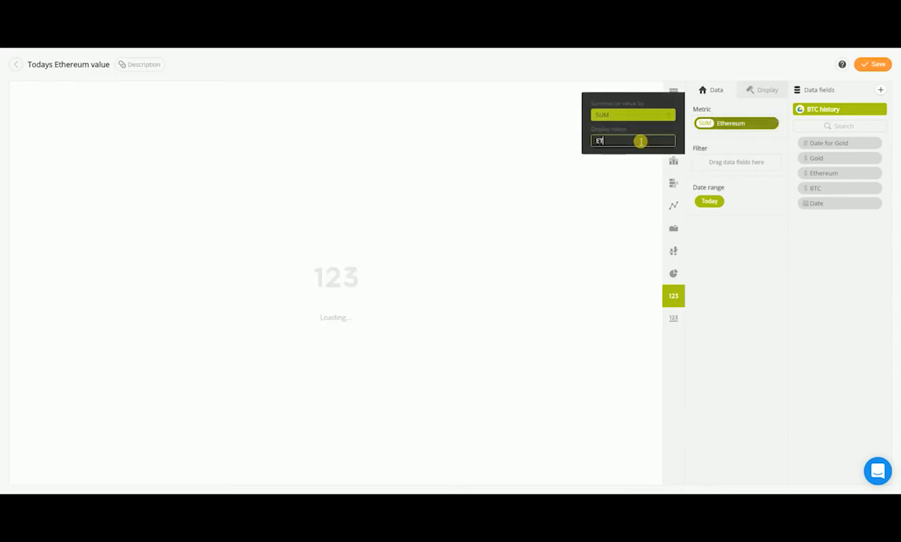
{"action": "type", "text": "H"}
{"action": "key", "text": "Return"}
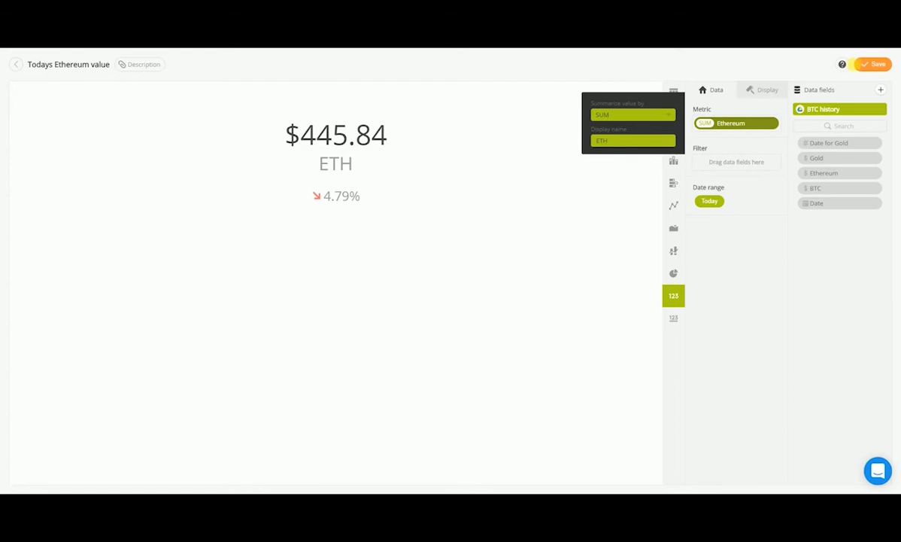
{"action": "left_click", "coordinate": [873, 64]}
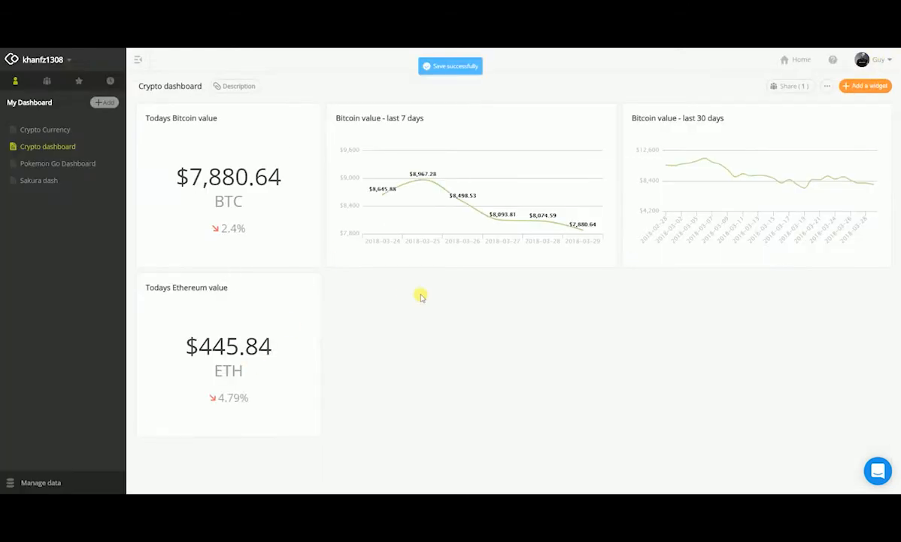
Step: Duplicate the Bitcoin value - last 7 days chart widget
{"action": "left_click", "coordinate": [601, 122]}
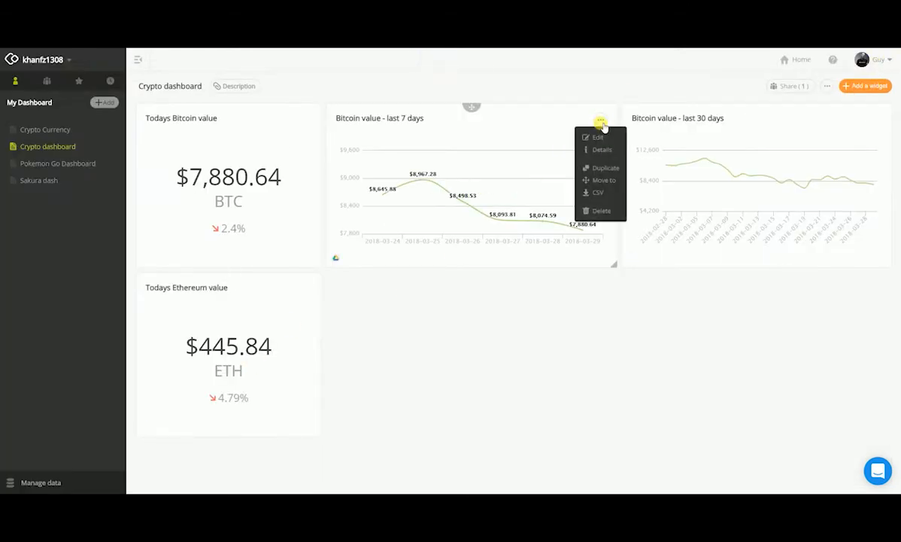
{"action": "left_click", "coordinate": [602, 168]}
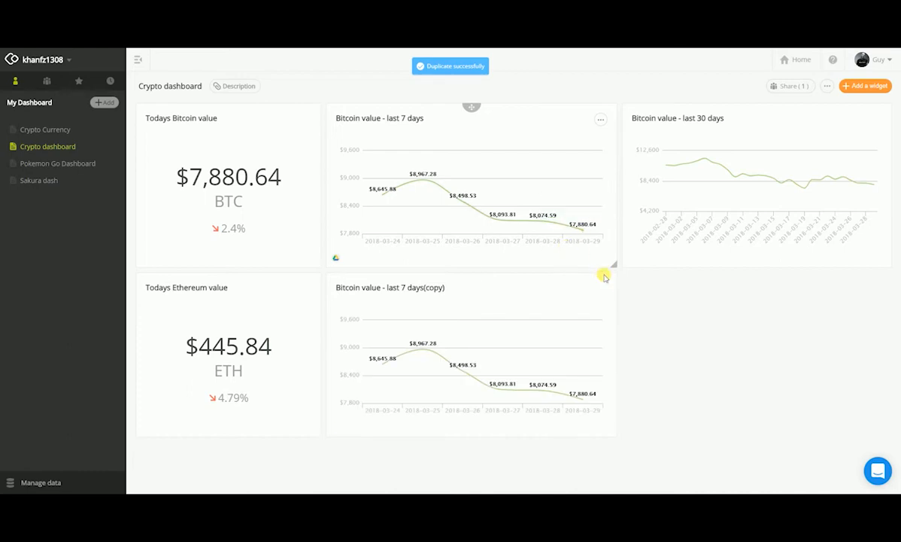
Step: Open the copied 7-day chart for editing and rename it to "ETH value - last 7 days"
{"action": "left_click", "coordinate": [601, 289]}
{"action": "left_click", "coordinate": [602, 308]}
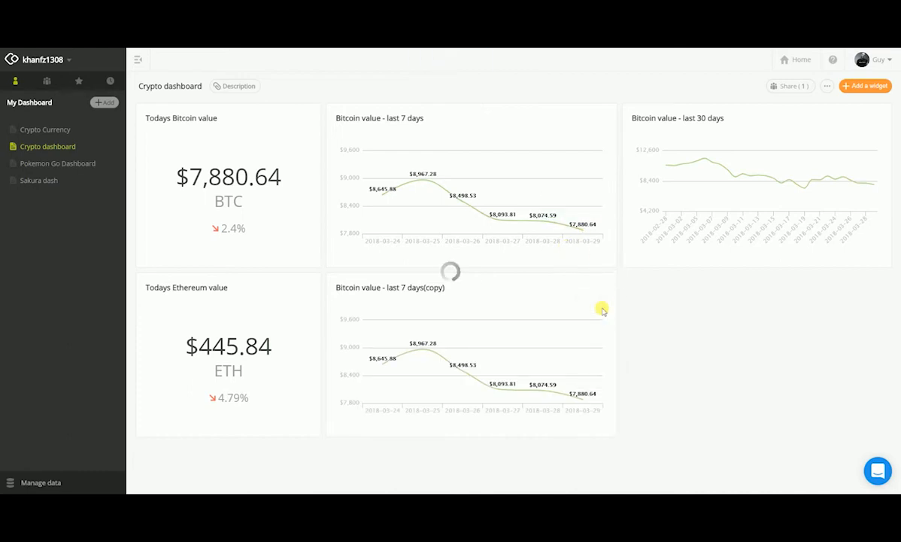
{"action": "left_click", "coordinate": [59, 65]}
{"action": "double_click", "coordinate": [45, 65]}
{"action": "type", "text": "ETH value - last 7 days(copy"}
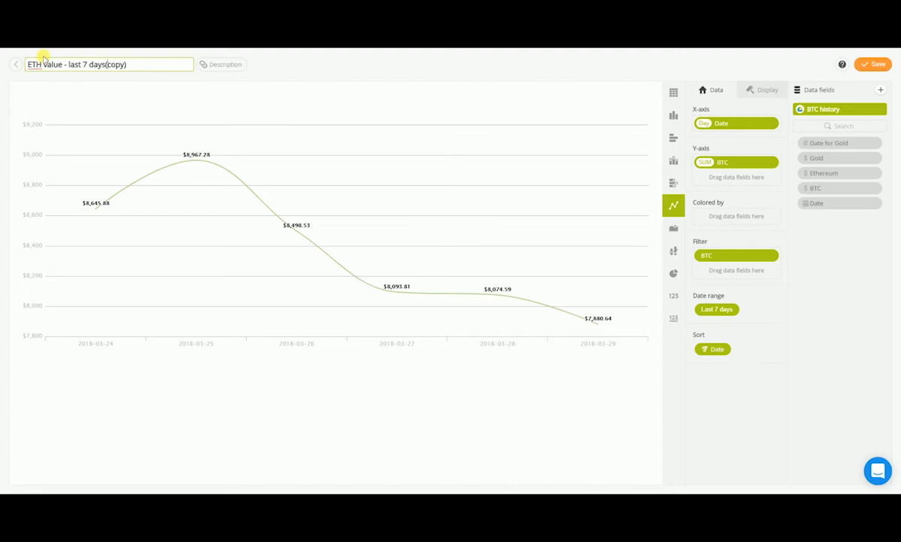
{"action": "key", "text": "shift+End"}
{"action": "key", "text": "BackSpace"}
{"action": "key", "text": "Return"}
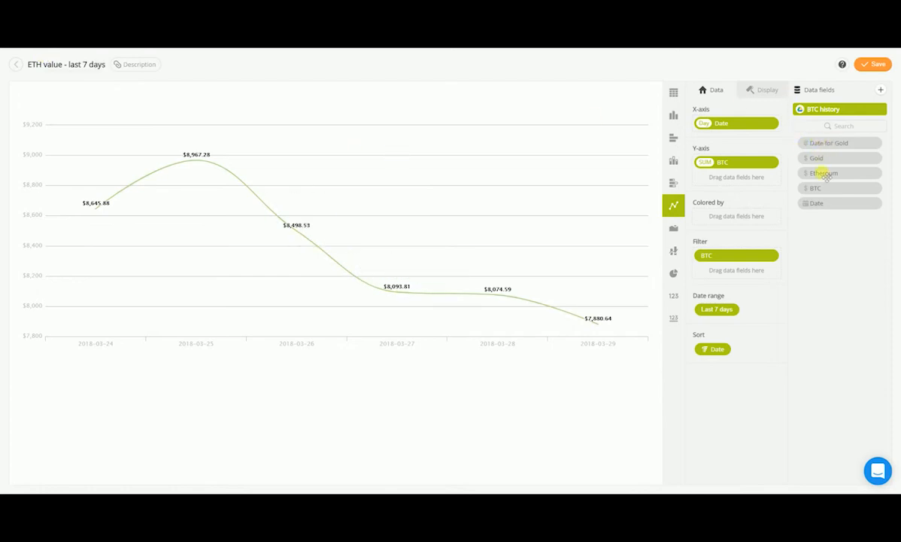
Step: Replace the chart's Y-axis BTC metric with the Ethereum field
{"action": "left_click_drag", "start_coordinate": [828, 179], "coordinate": [724, 163]}
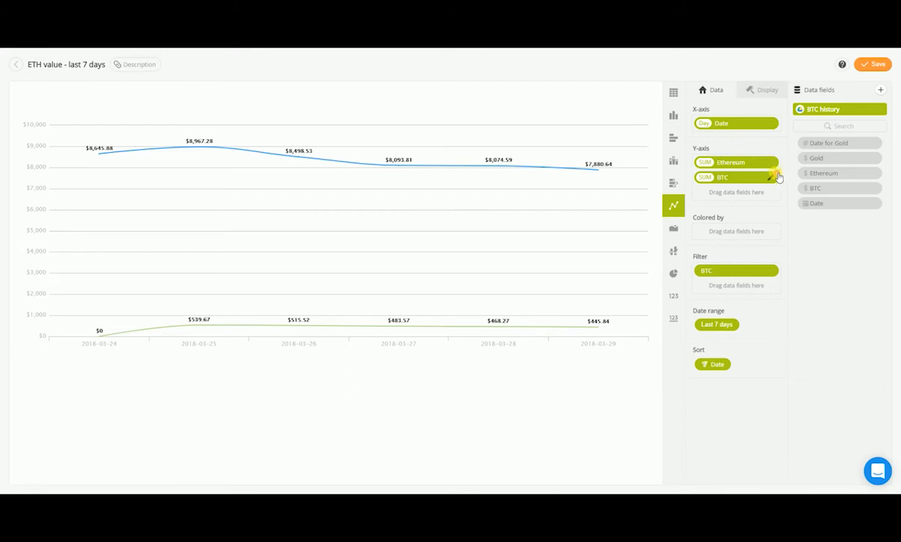
{"action": "left_click", "coordinate": [776, 176]}
Step: Add an Ethereum greater than 0 filter, remove the BTC filter, and save the widget
{"action": "left_click_drag", "start_coordinate": [840, 179], "coordinate": [736, 265]}
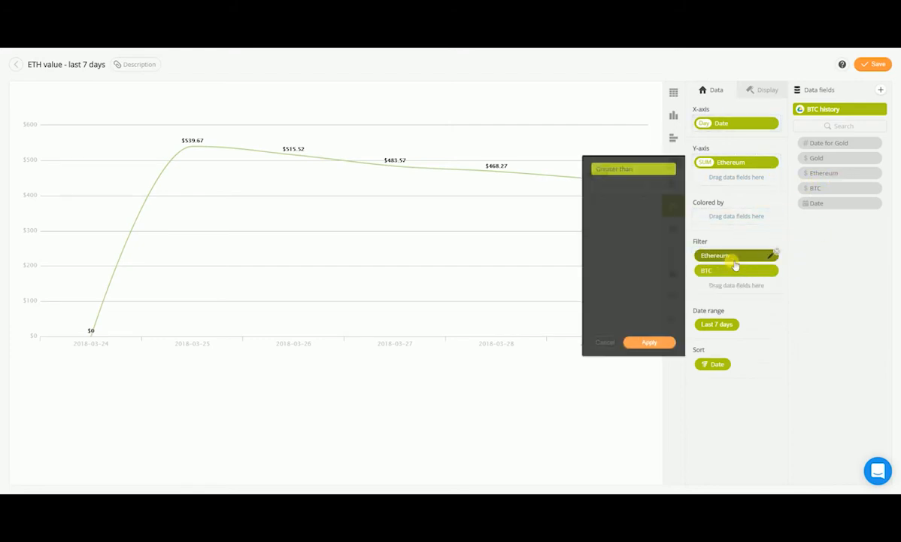
{"action": "left_click", "coordinate": [637, 193]}
{"action": "type", "text": "0"}
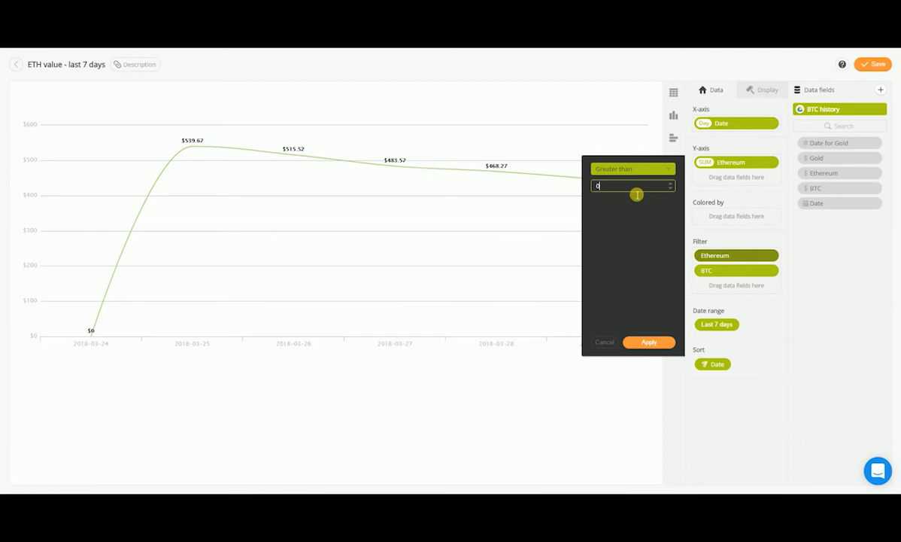
{"action": "left_click", "coordinate": [647, 343]}
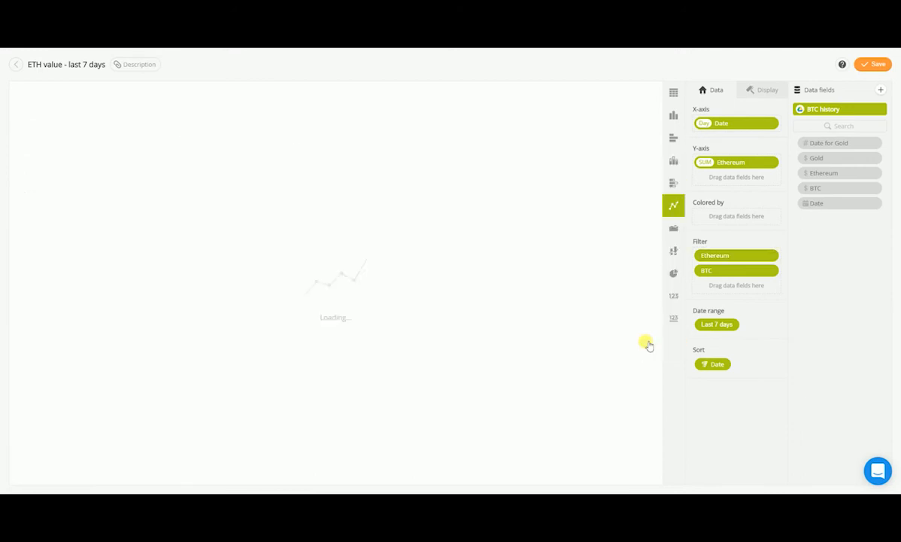
{"action": "left_click", "coordinate": [775, 269]}
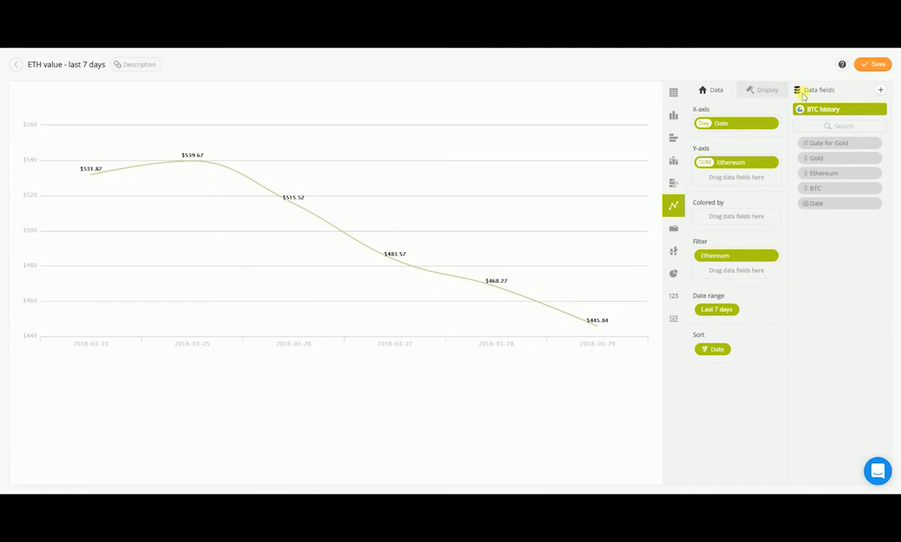
{"action": "left_click", "coordinate": [878, 65]}
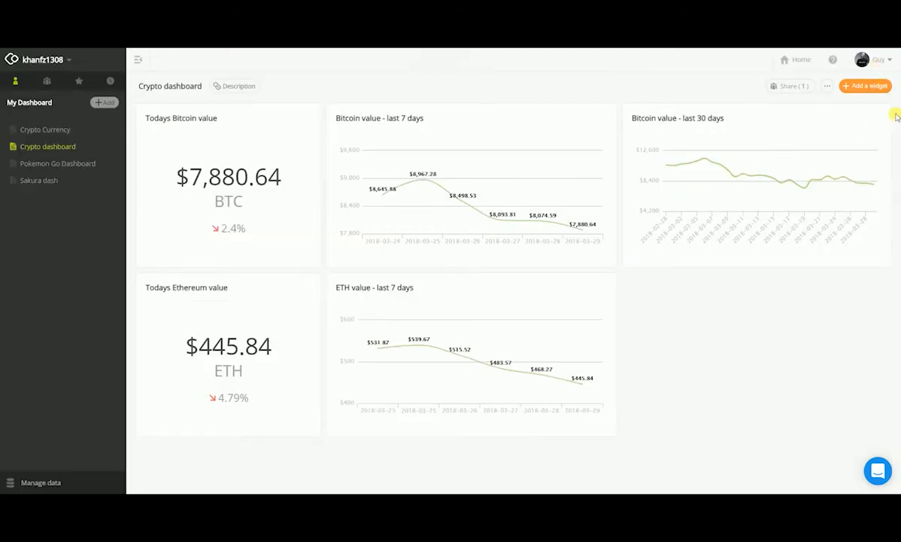
Step: Duplicate the Bitcoin value - last 30 days chart widget
{"action": "left_click", "coordinate": [875, 122]}
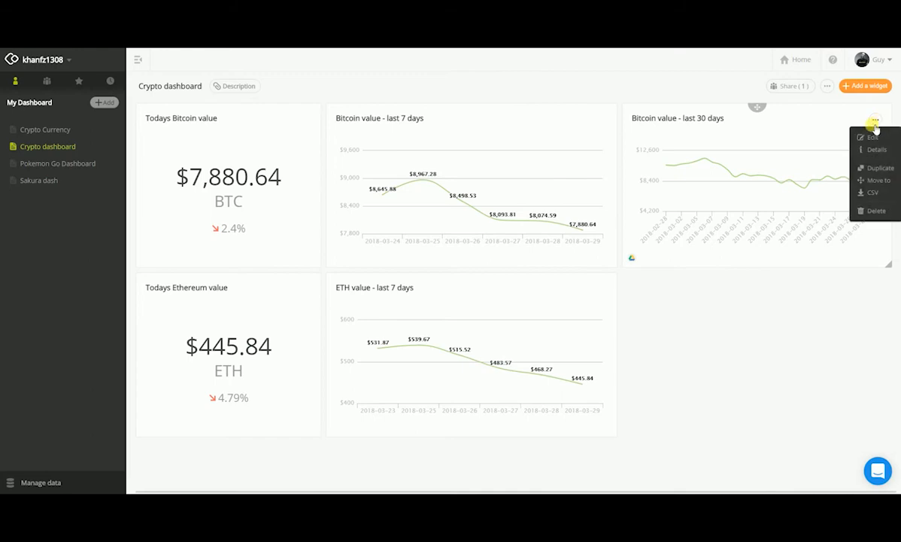
{"action": "left_click", "coordinate": [873, 167]}
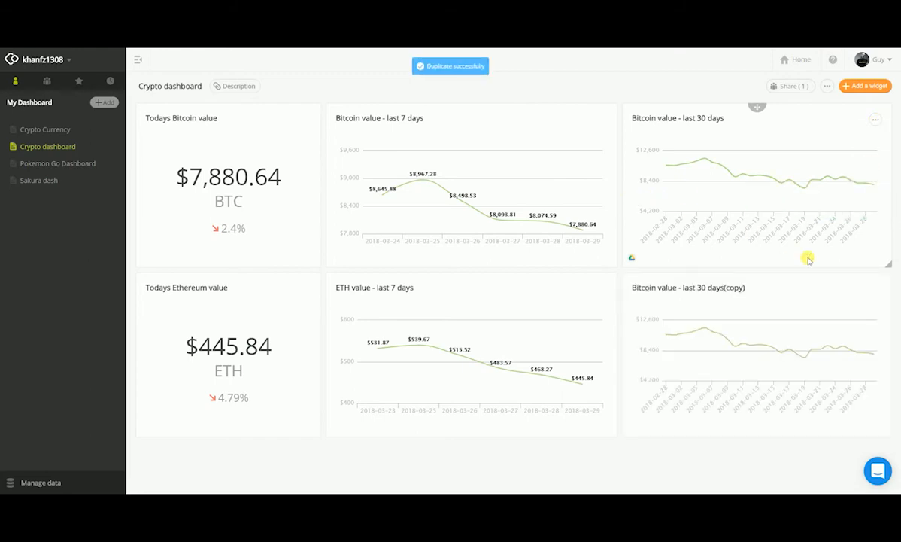
Step: Open the copied 30-day chart for editing and rename it to "ETH value - last 30 days"
{"action": "left_click", "coordinate": [877, 290]}
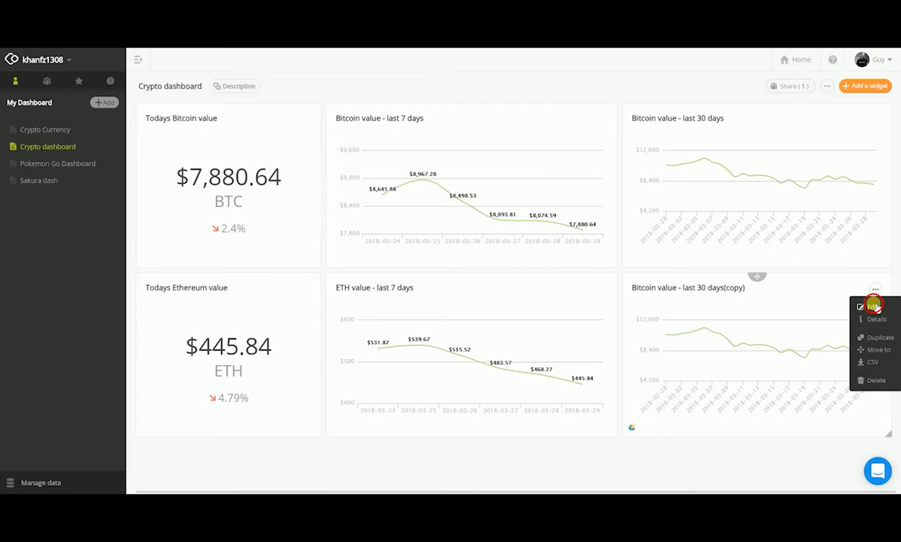
{"action": "left_click", "coordinate": [871, 305]}
{"action": "left_click", "coordinate": [62, 64]}
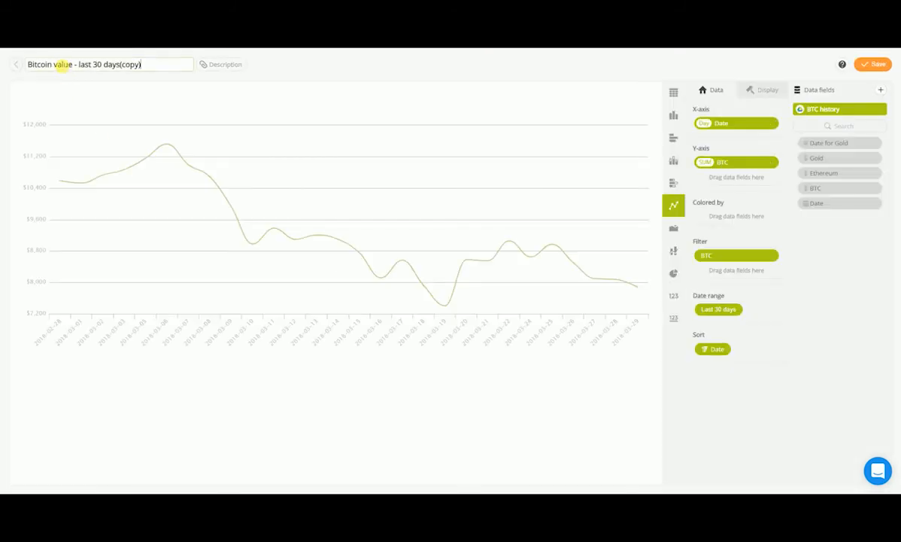
{"action": "key", "text": "shift+Right"}
{"action": "key", "text": "shift+Right"}
{"action": "key", "text": "shift+Right"}
{"action": "key", "text": "shift+Right"}
{"action": "key", "text": "BackSpace"}
{"action": "key", "text": "Delete"}
{"action": "type", "text": "ETH"}
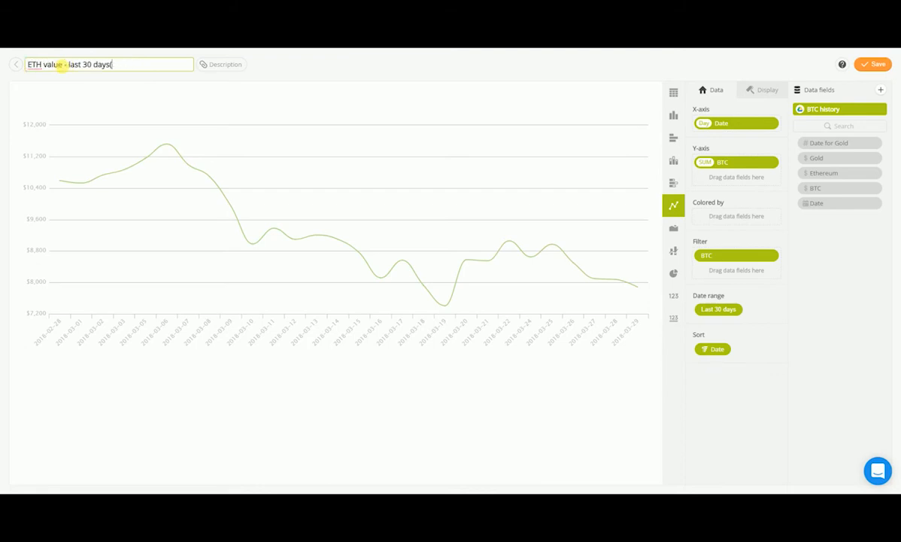
{"action": "key", "text": "Return"}
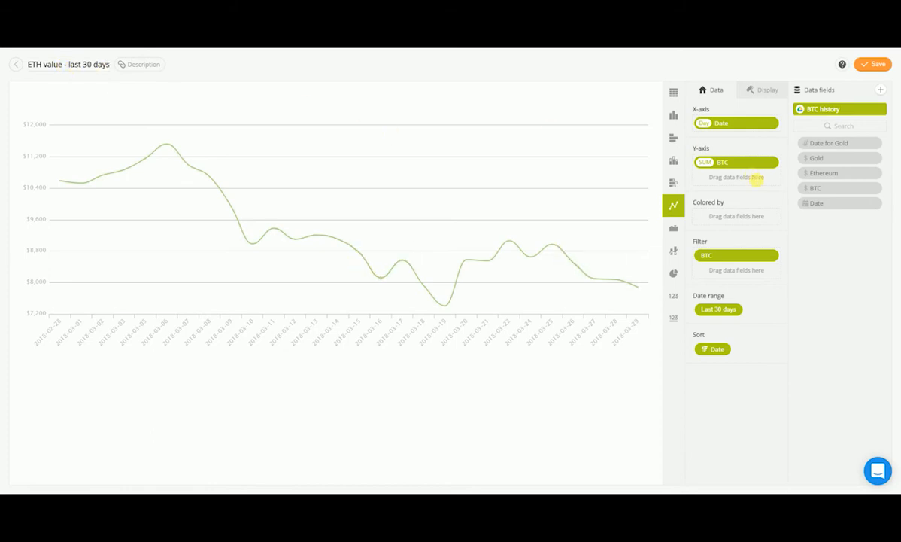
Step: Replace the 30-day chart's Y-axis BTC metric with the Ethereum field
{"action": "left_click_drag", "start_coordinate": [827, 175], "coordinate": [735, 175]}
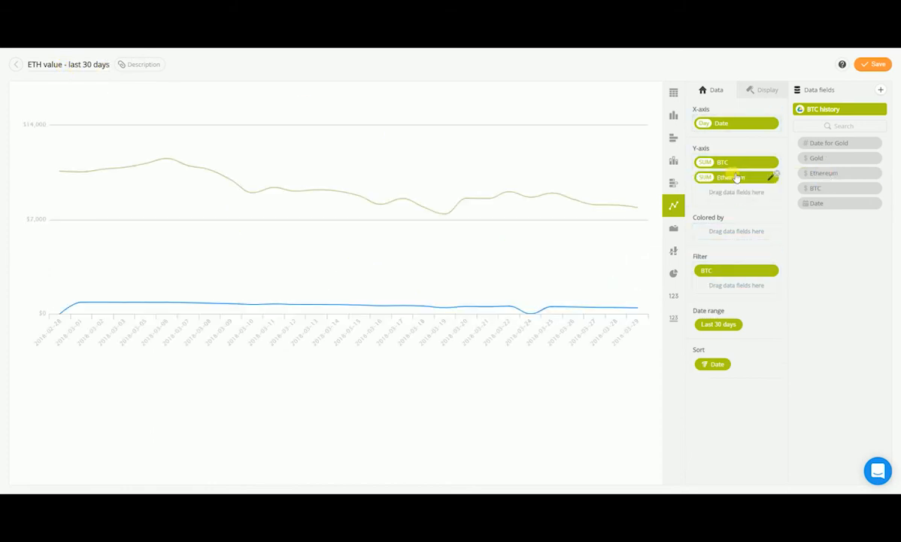
{"action": "left_click", "coordinate": [778, 161]}
Step: Replace the BTC filter with an Ethereum greater than 0 filter and save the widget
{"action": "left_click_drag", "start_coordinate": [841, 177], "coordinate": [747, 272]}
{"action": "left_click", "coordinate": [778, 254]}
{"action": "left_click", "coordinate": [777, 255]}
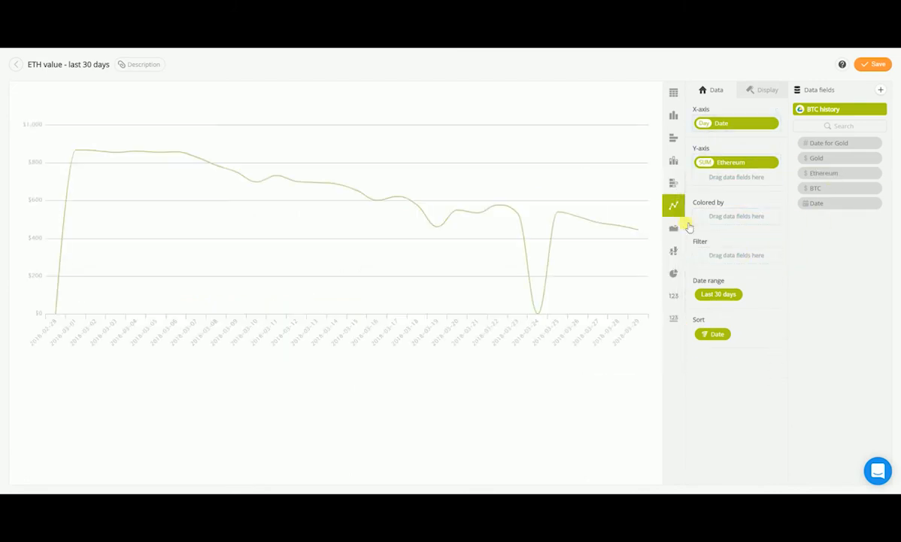
{"action": "left_click_drag", "start_coordinate": [823, 173], "coordinate": [715, 256]}
{"action": "left_click", "coordinate": [611, 193]}
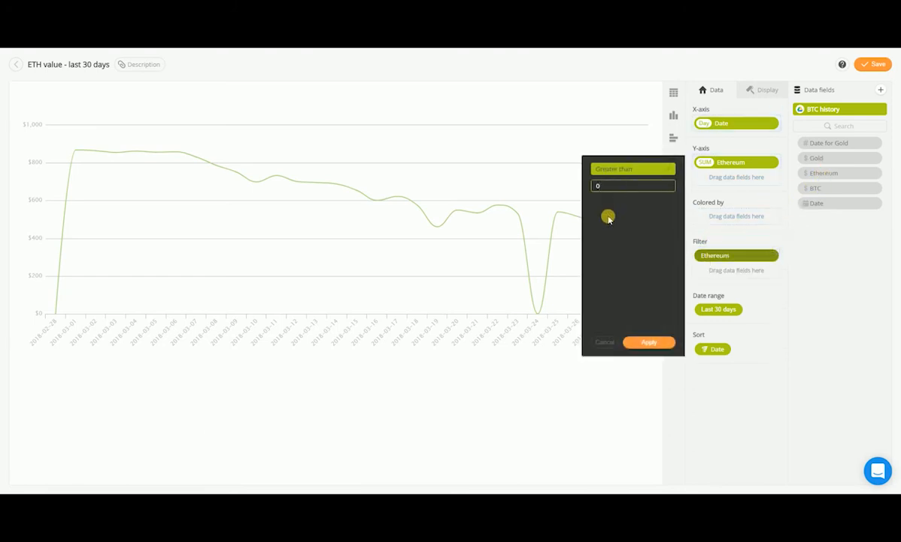
{"action": "left_click", "coordinate": [641, 341]}
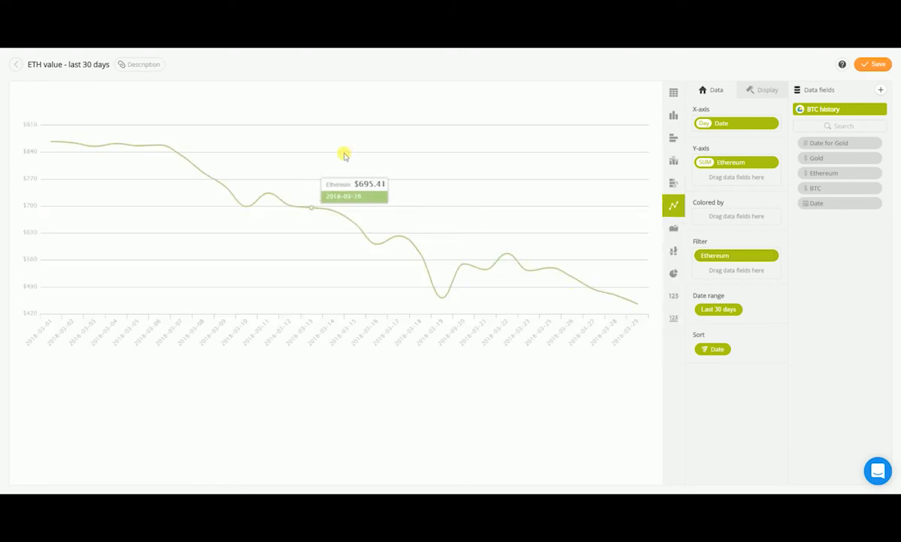
{"action": "left_click", "coordinate": [881, 69]}
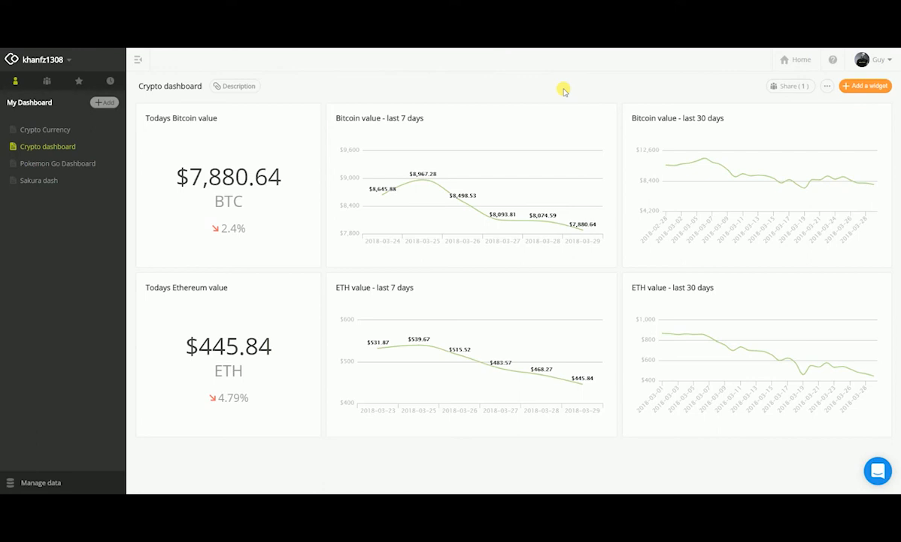
Step: Open the Crypto Currency dashboard and scroll through its widgets for comparison
{"action": "left_click", "coordinate": [49, 129]}
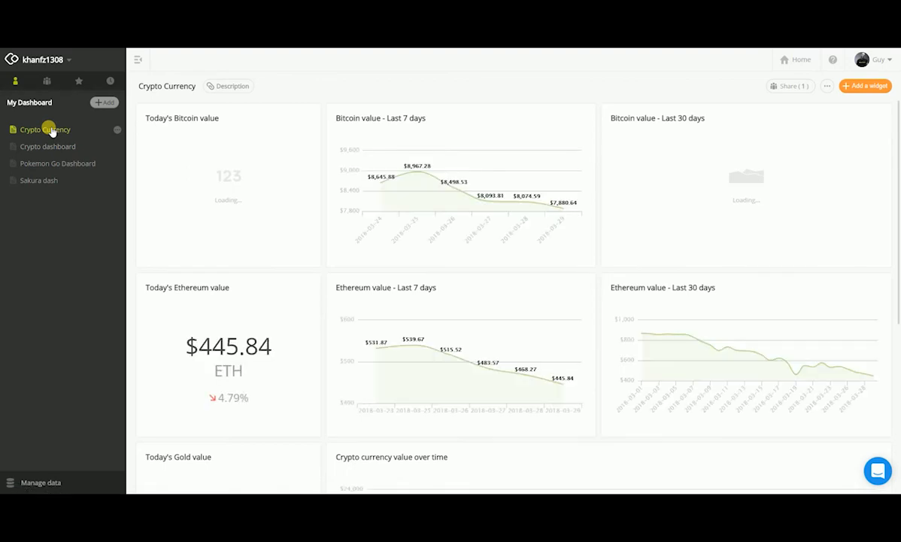
{"action": "scroll", "coordinate": [359, 243], "scroll_direction": "down", "scroll_amount": 4}
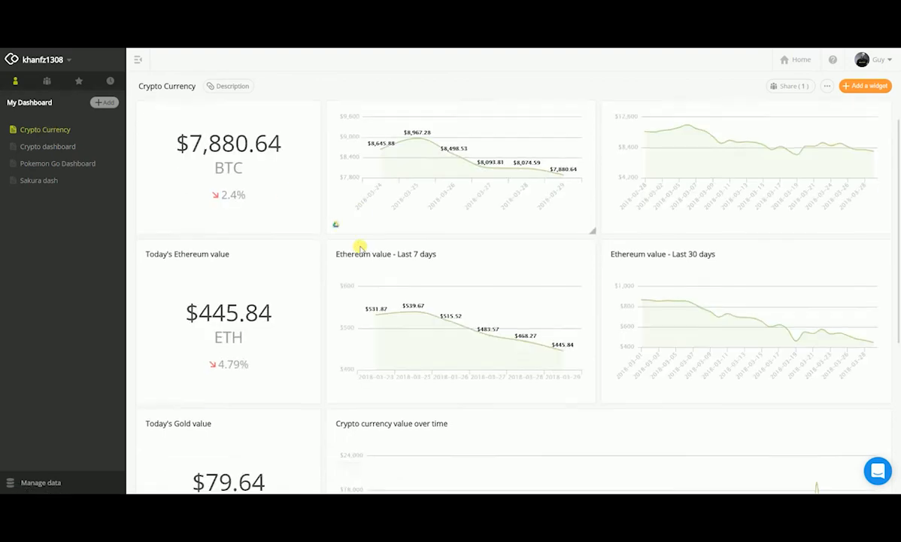